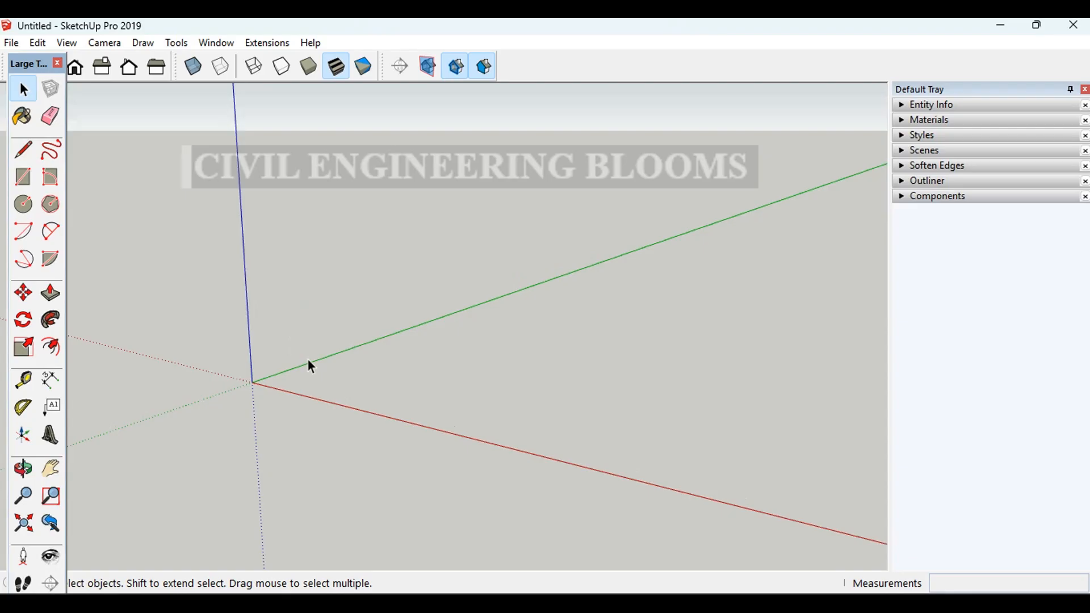
# Draw a two-point arc with a radius of about 1' 6" on the ground between the red and green axes
pyautogui.scroll(1, 308, 359)
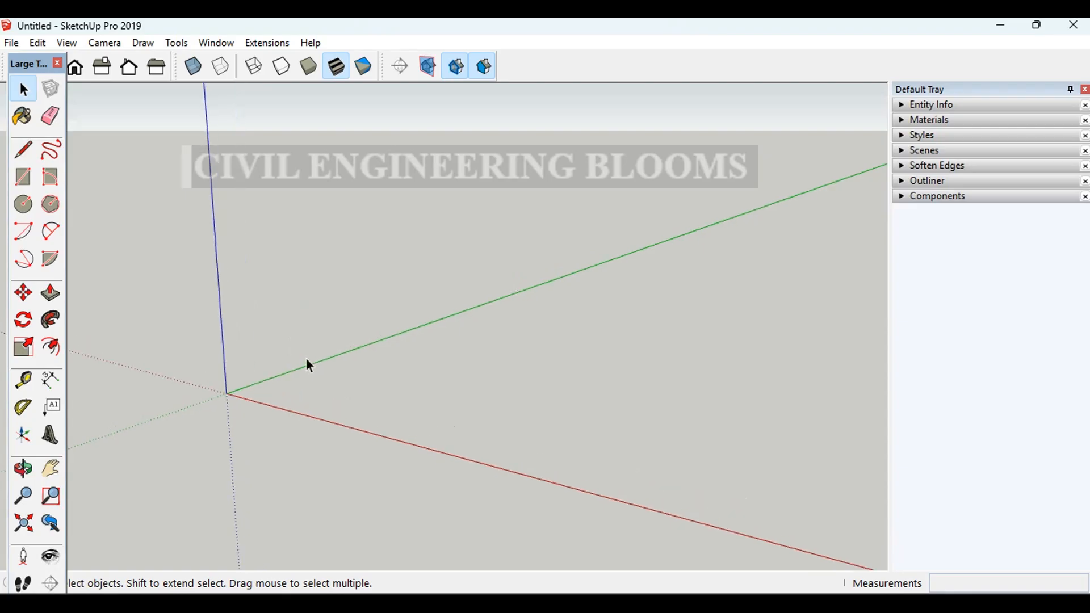
pyautogui.scroll(1, 307, 359)
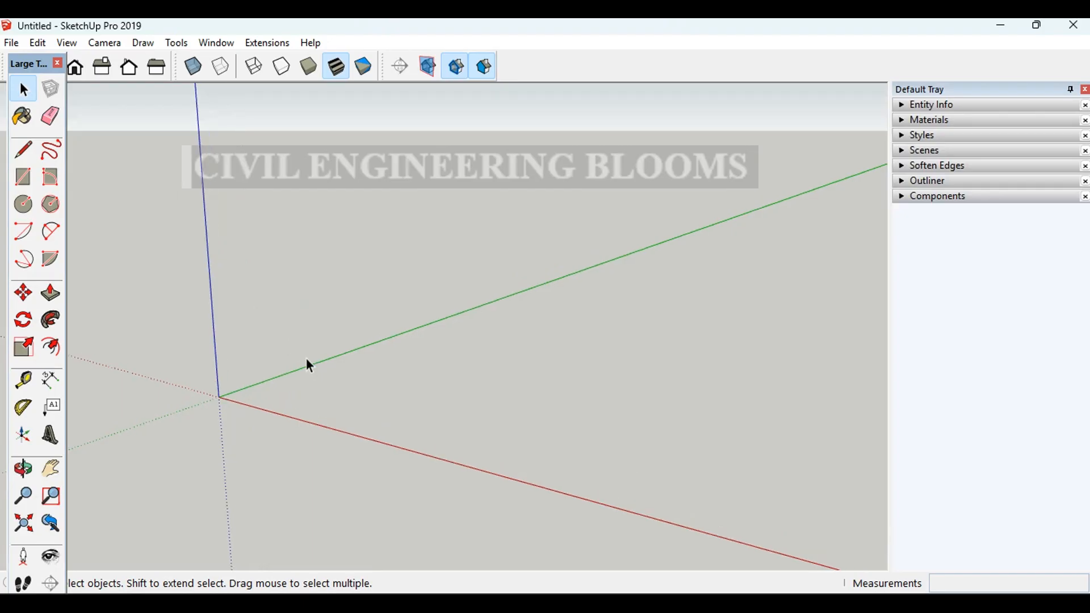
pyautogui.scroll(1, 306, 361)
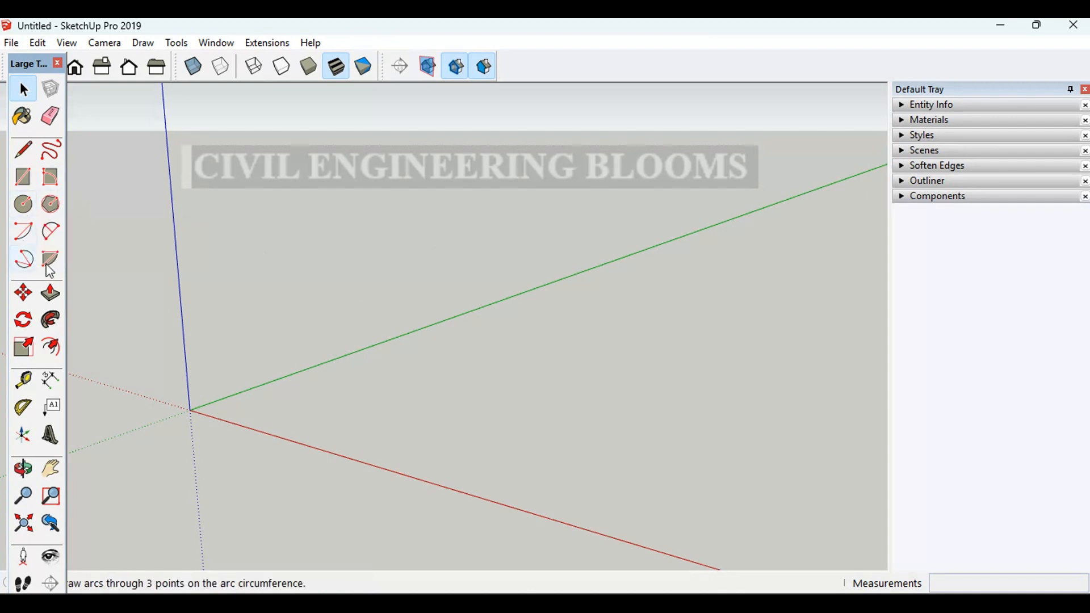
pyautogui.click(50, 231)
pyautogui.click(339, 422)
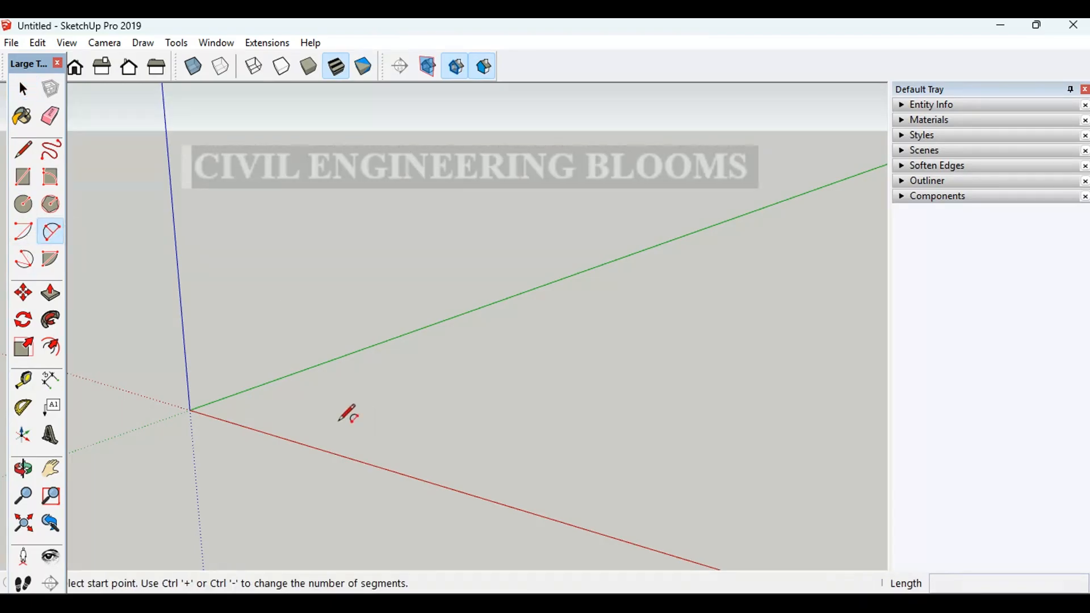
pyautogui.click(483, 427)
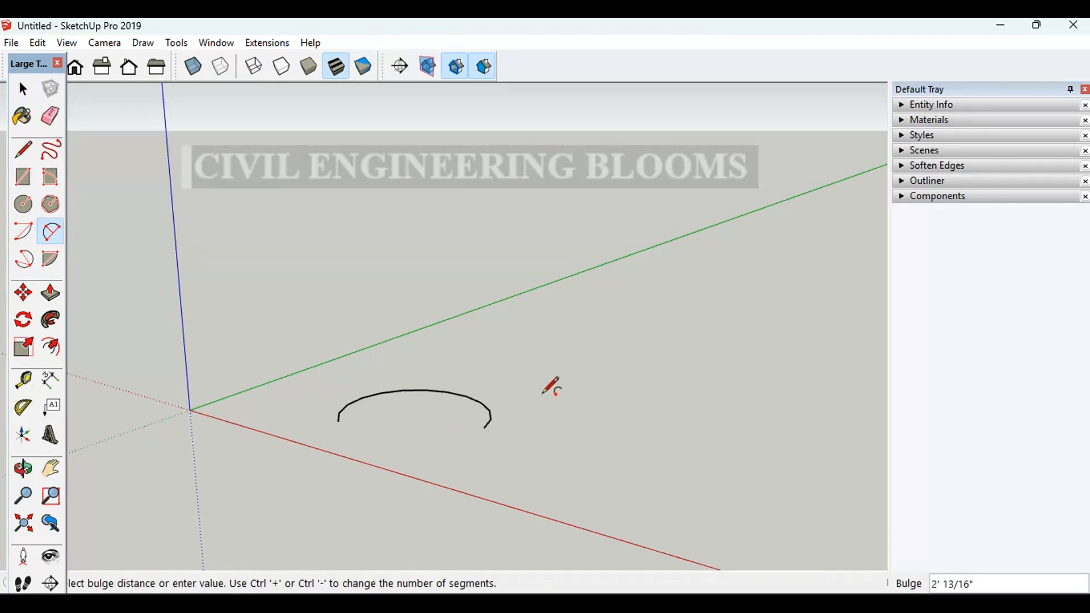
pyautogui.click(381, 393)
pyautogui.moveTo(384, 388); pyautogui.dragTo(372, 498, button='middle')
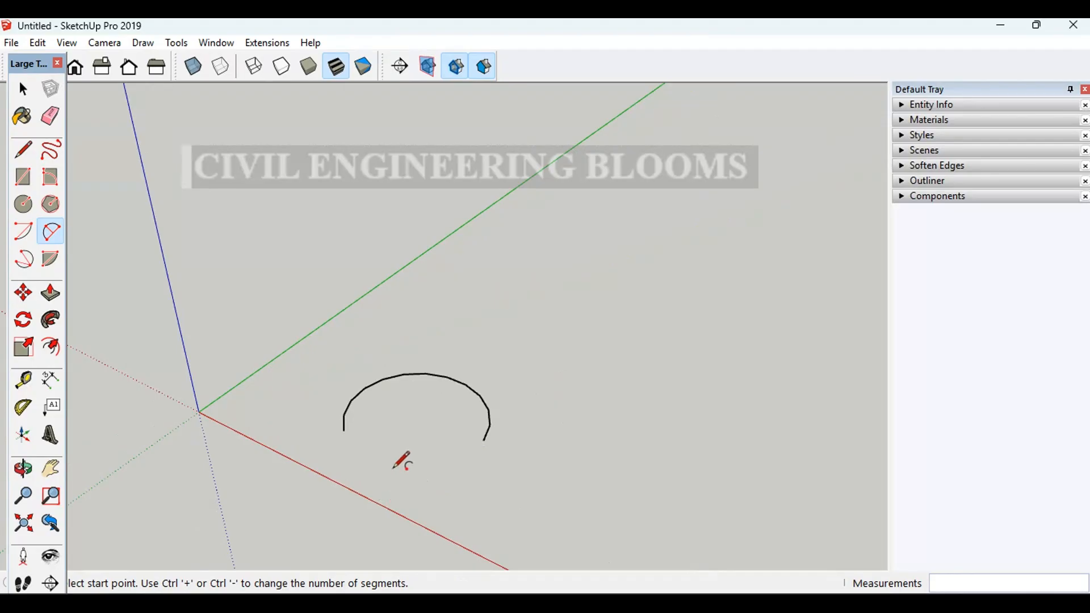
pyautogui.press('space')
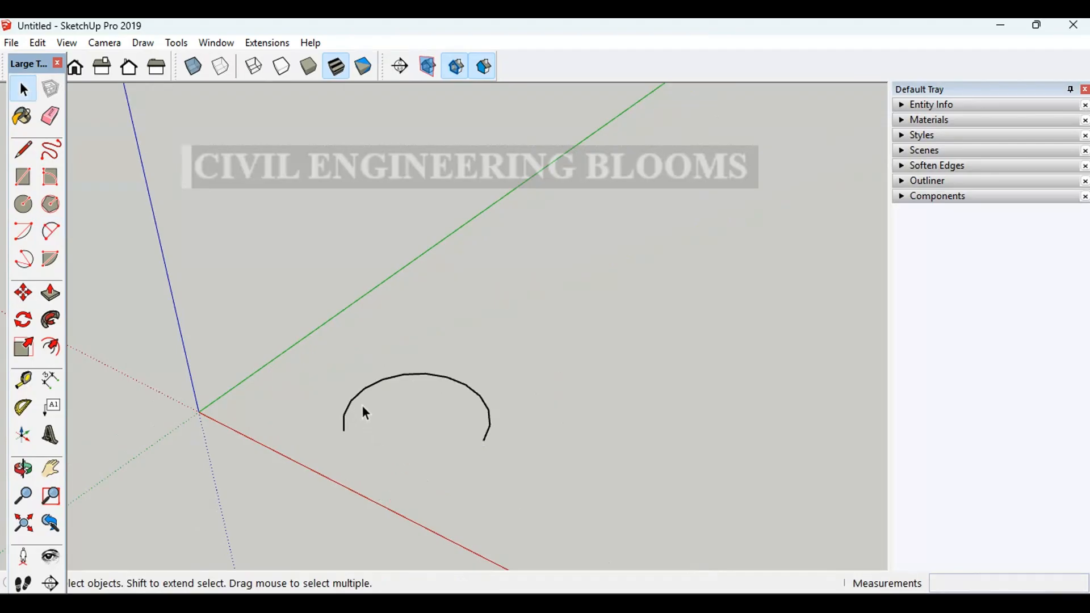
# Set the arc's number of segments to 90
pyautogui.click(360, 399)
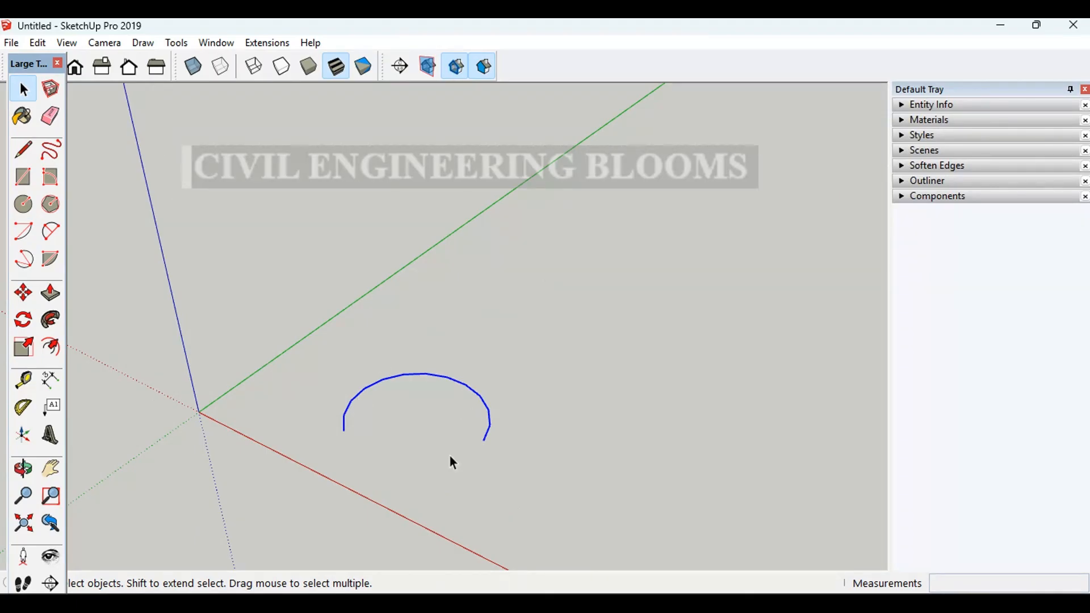
pyautogui.click(902, 106)
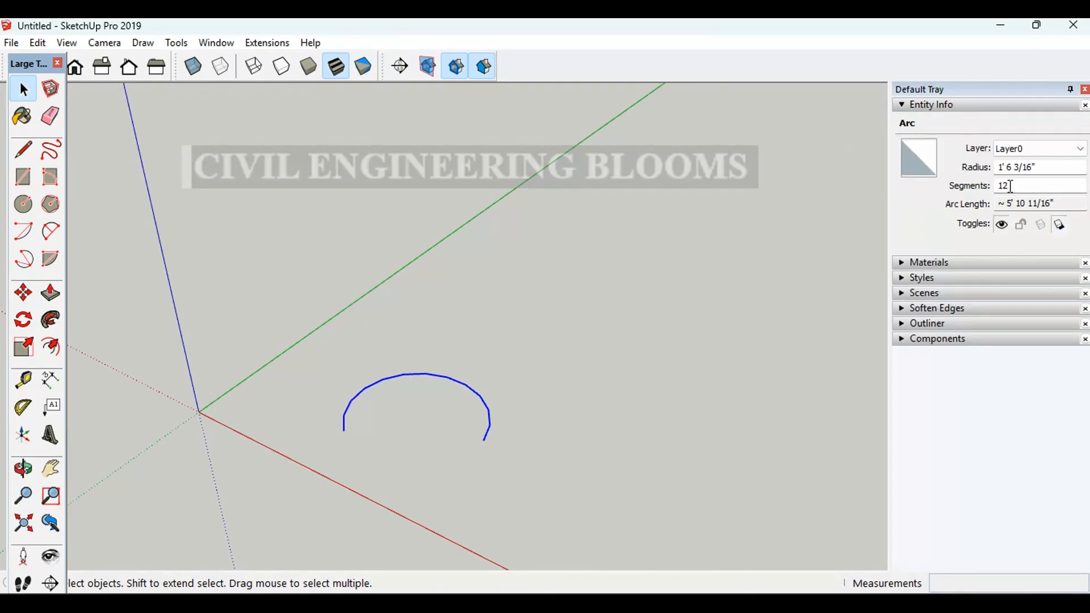
pyautogui.click(1010, 186)
pyautogui.write('9')
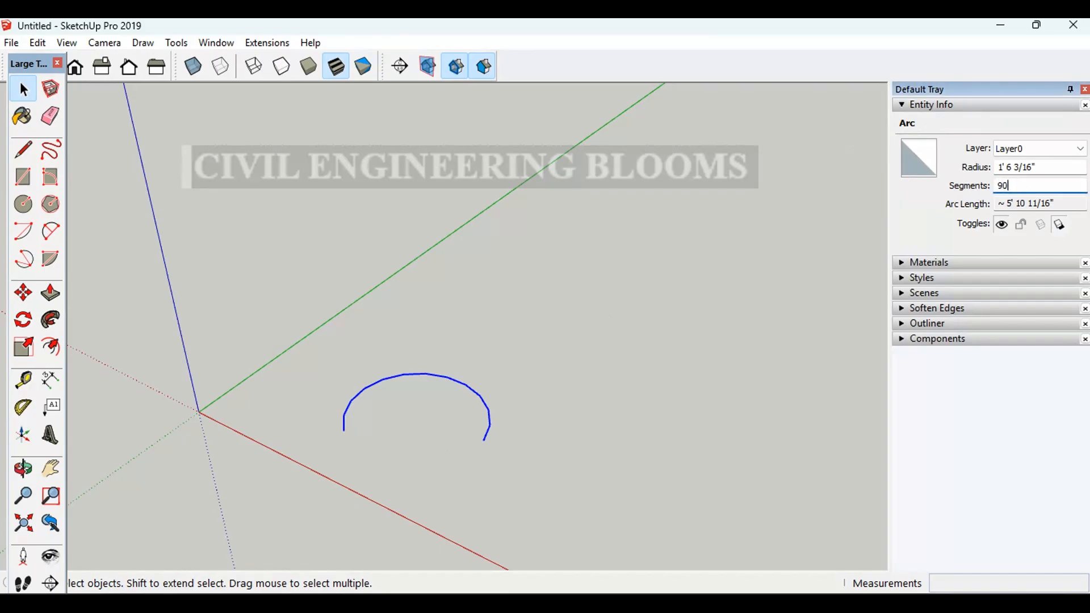
pyautogui.write('0')
pyautogui.press('Return')
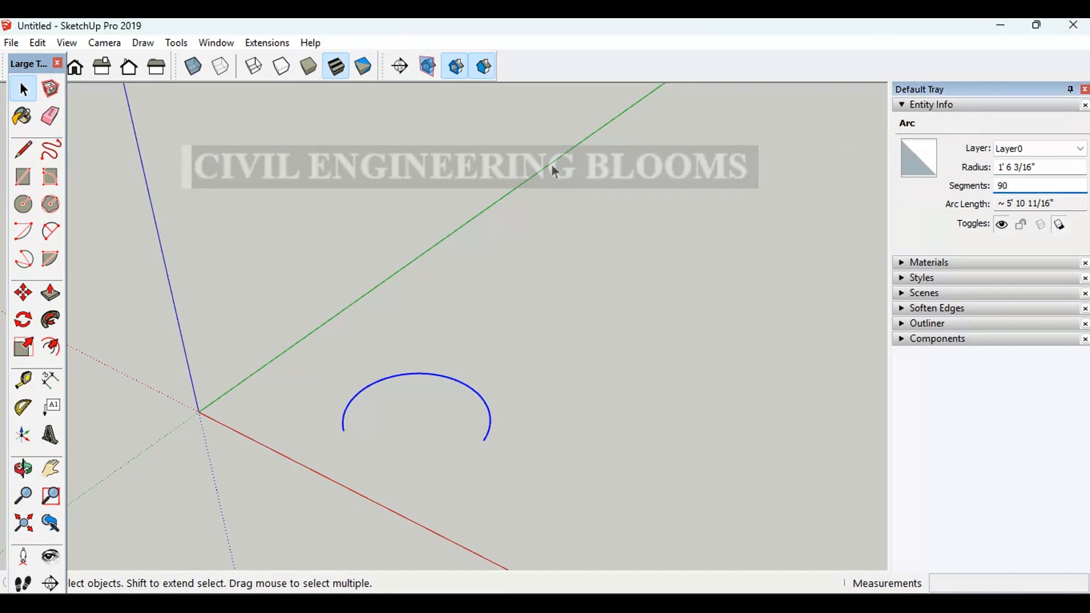
# Draw a rectangle of about 3' 9 1/2" by 4' 7 1/2" on the ground beside the arc
pyautogui.scroll(3, 394, 440)
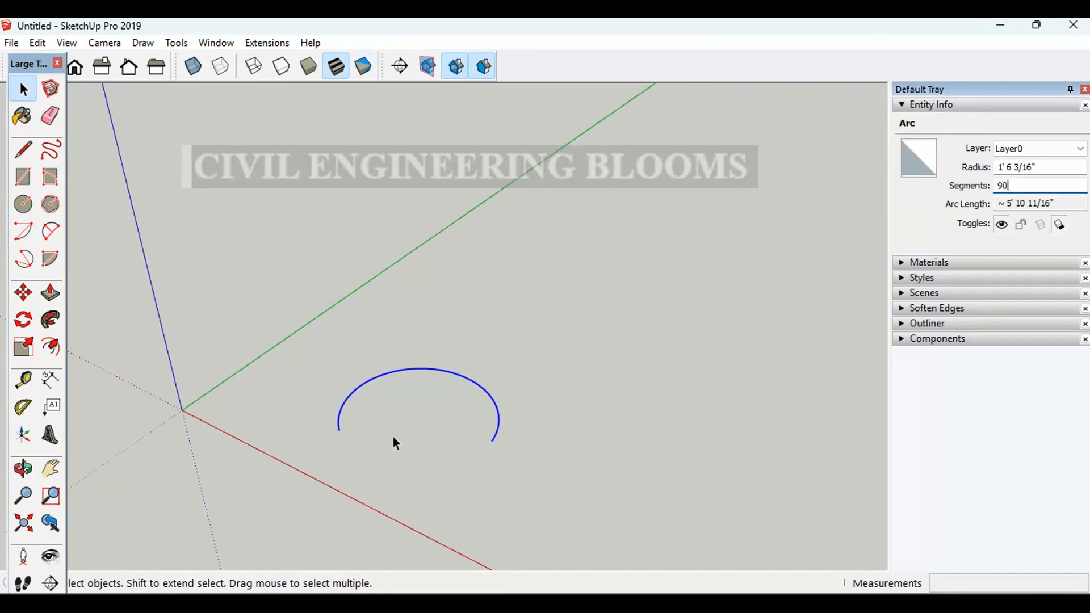
pyautogui.click(22, 177)
pyautogui.scroll(-3, 205, 349)
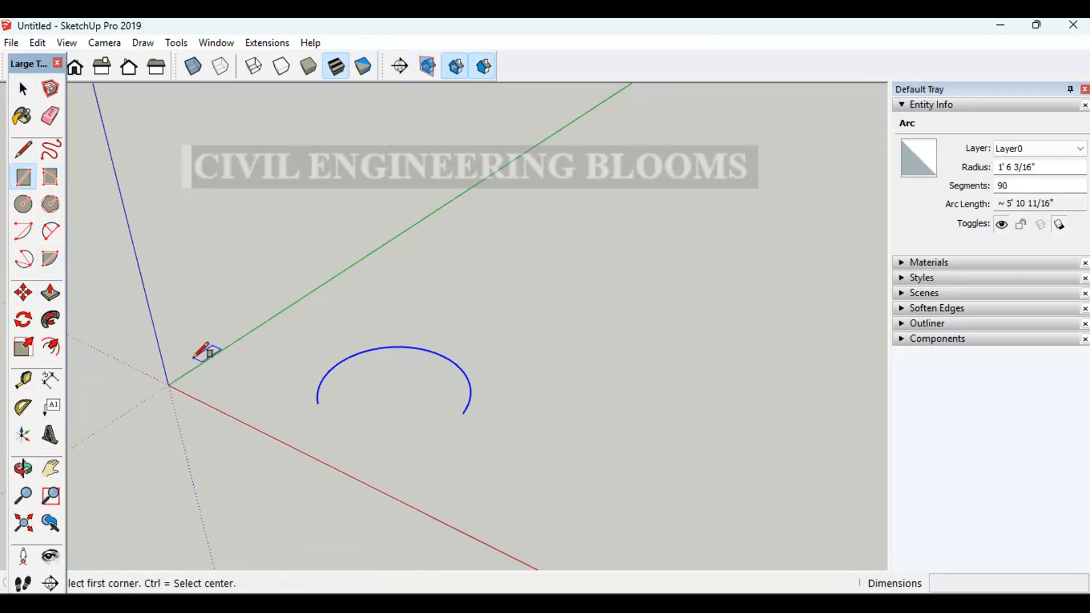
pyautogui.click(600, 344)
pyautogui.click(675, 495)
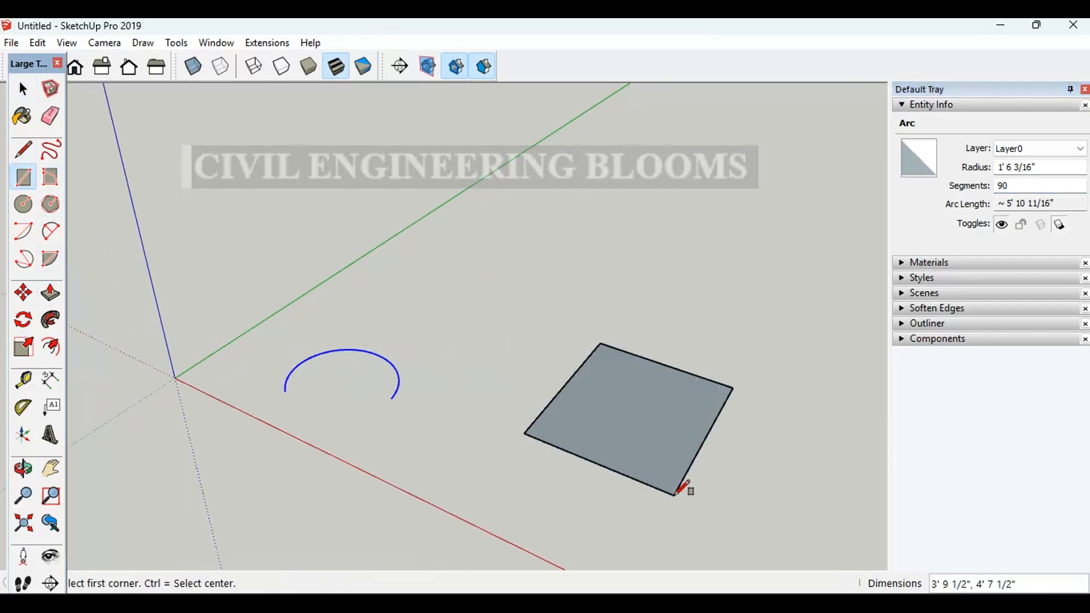
# Draw an open zigzag path of four connected lines, about 19' in total, on the ground behind the arc and rectangle
pyautogui.click(23, 150)
pyautogui.click(424, 284)
pyautogui.click(497, 229)
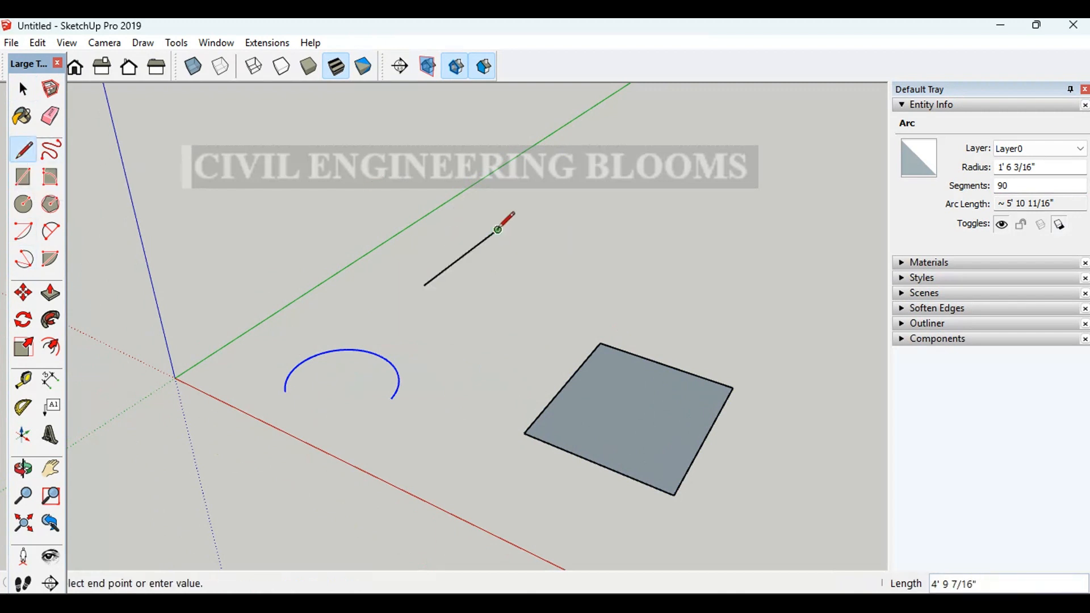
pyautogui.click(610, 261)
pyautogui.click(667, 202)
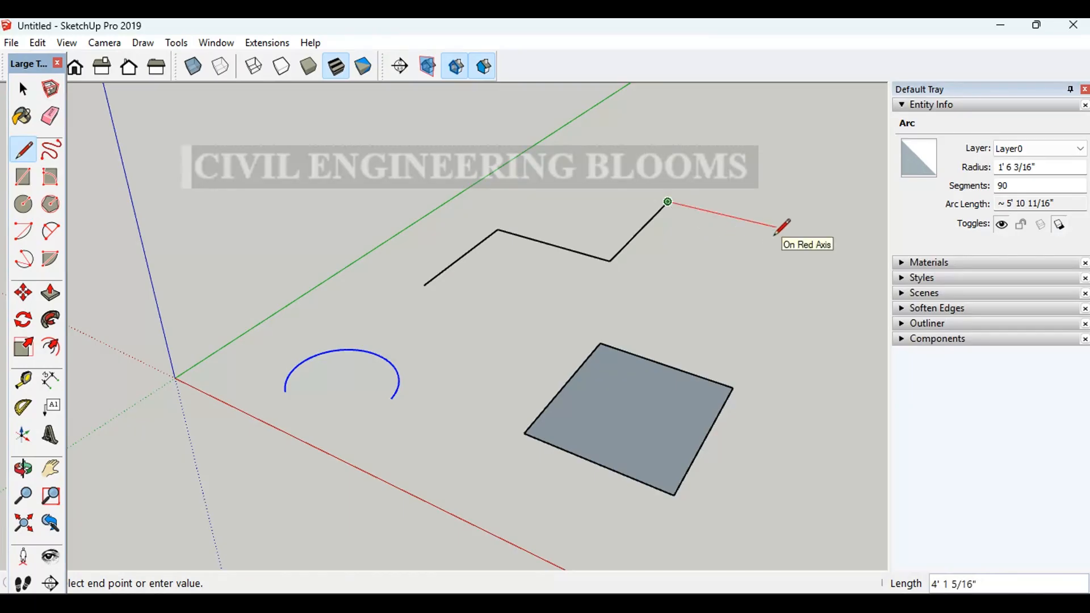
pyautogui.click(775, 227)
pyautogui.press('space')
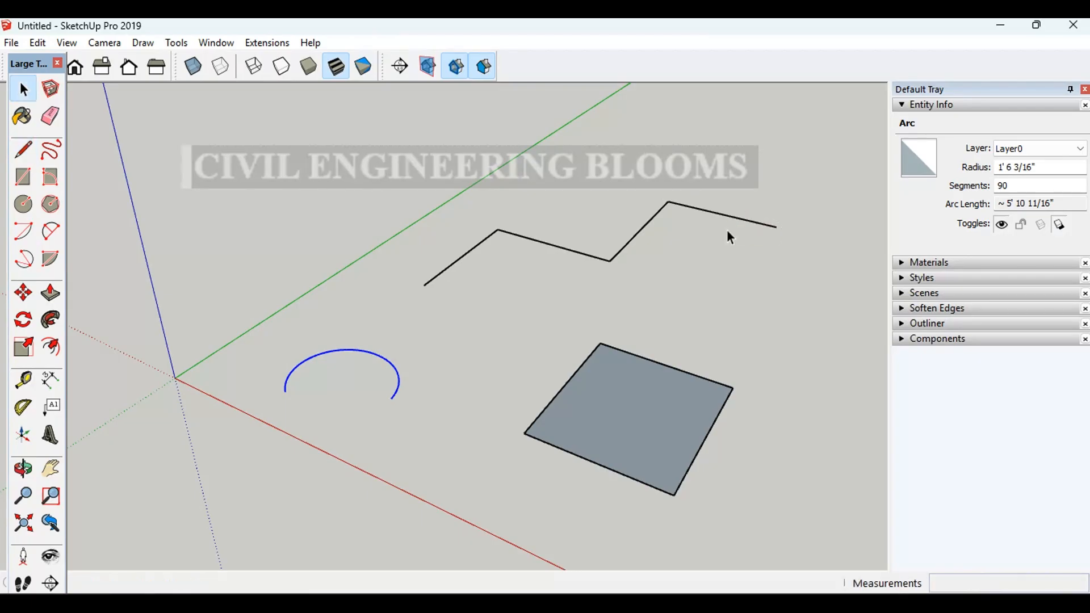
# Copy the four zigzag edges to a spot about 16' 7" away, past the rectangle, and clear the selection
pyautogui.moveTo(471, 277); pyautogui.dragTo(470, 278)
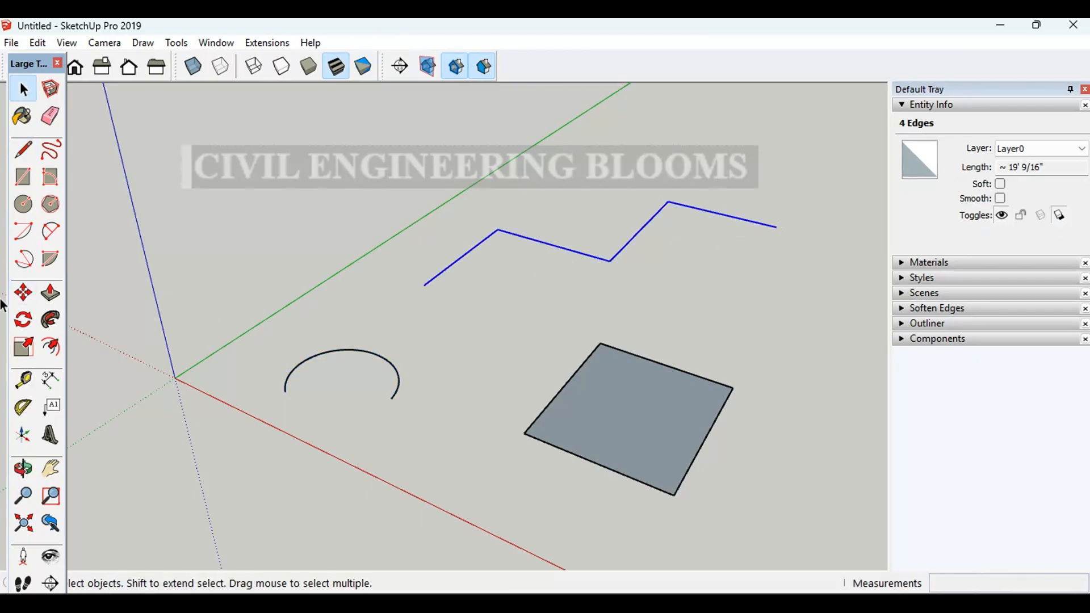
pyautogui.click(23, 293)
pyautogui.click(409, 292)
pyautogui.scroll(-1, 397, 283)
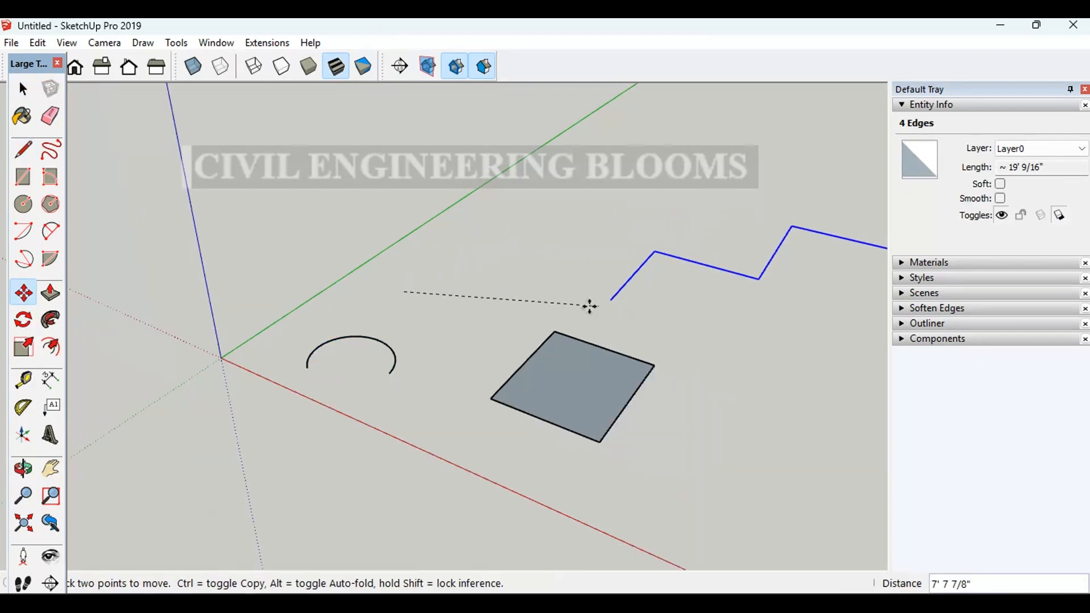
pyautogui.press('ctrl')
pyautogui.scroll(-1, 227, 239)
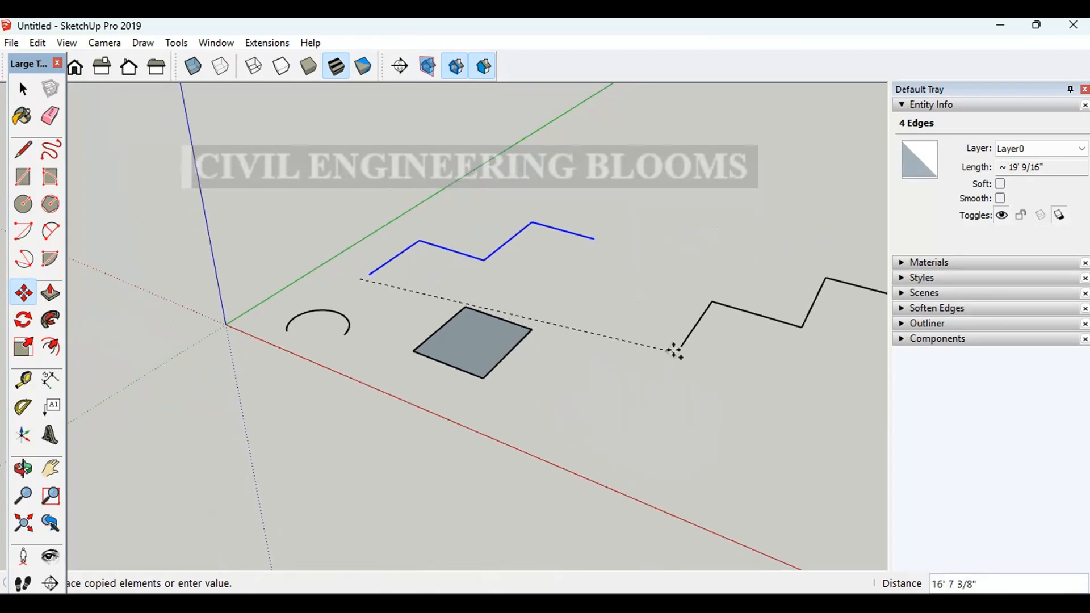
pyautogui.click(672, 347)
pyautogui.press('space')
pyautogui.click(396, 168)
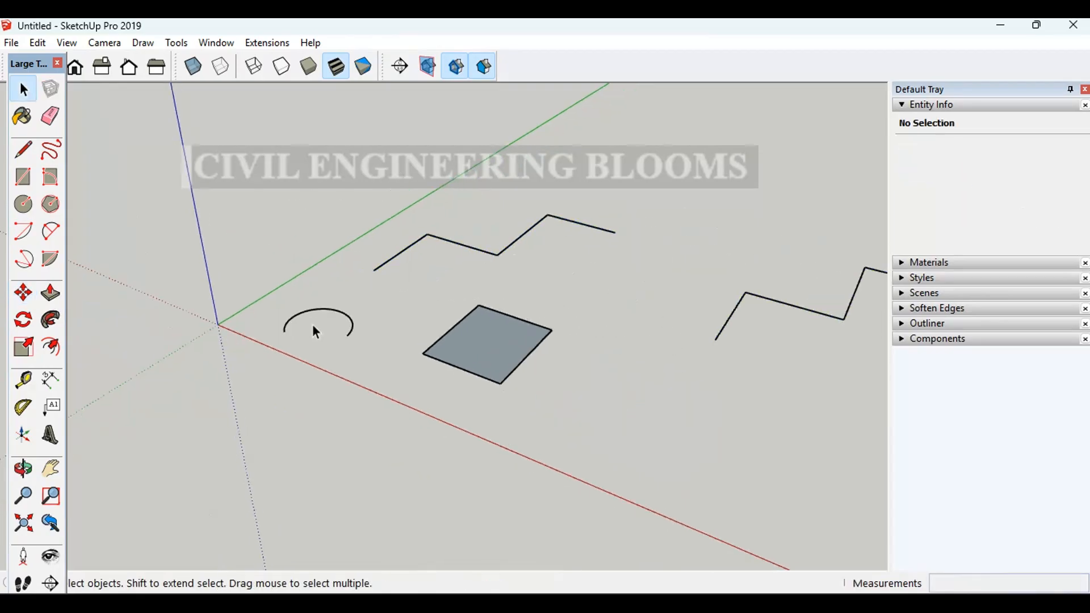
# Draw a closed, upright stepped profile face with the Line tool, starting and anchored at the rectangle's corner nearest the arc
pyautogui.scroll(2, 312, 325)
pyautogui.scroll(2, 102, 288)
pyautogui.click(23, 150)
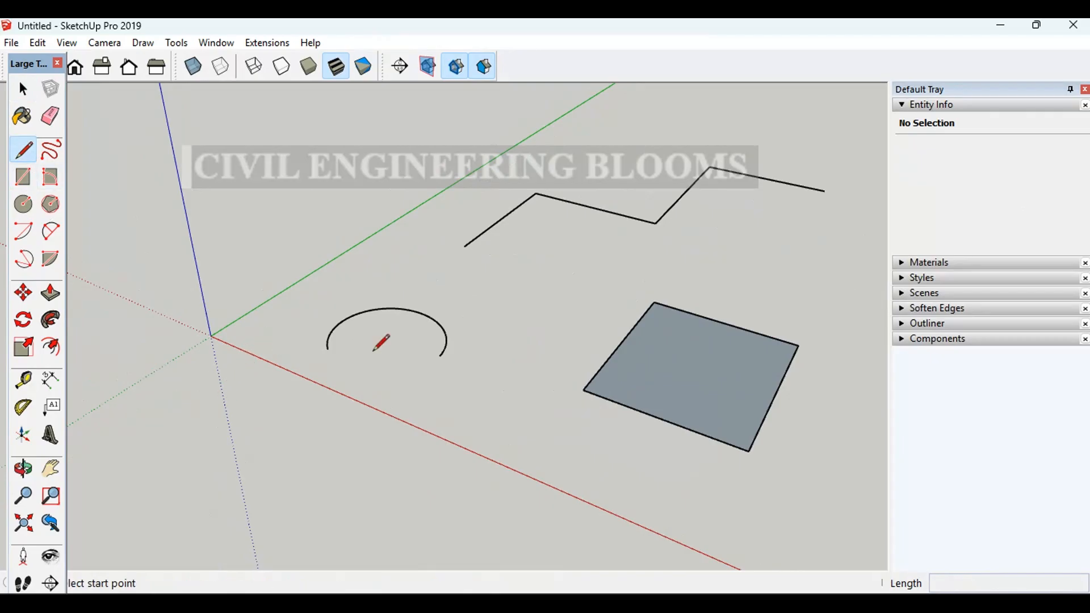
pyautogui.click(582, 390)
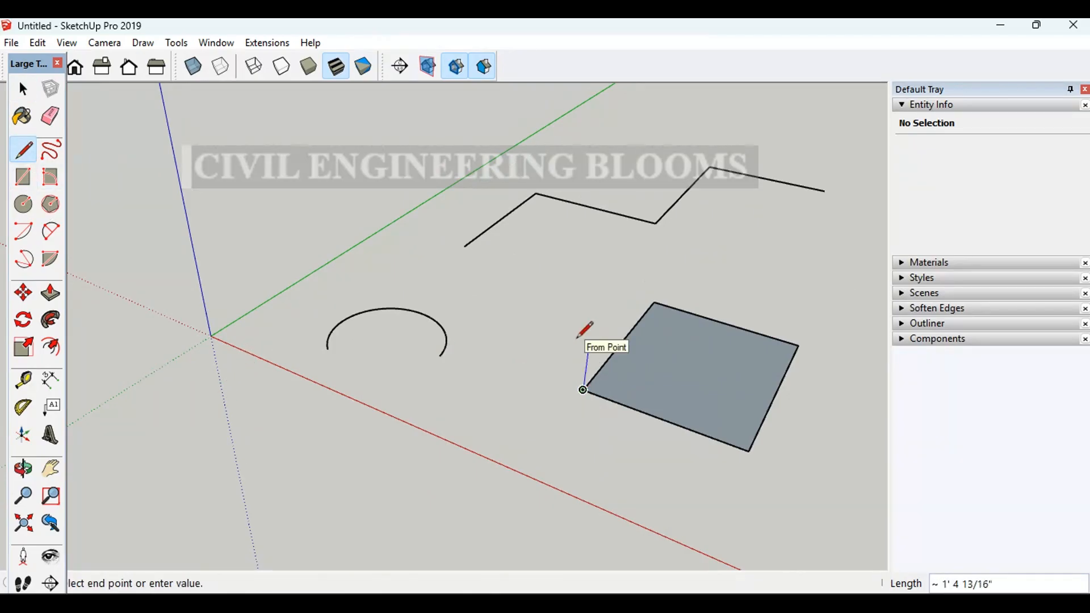
pyautogui.moveTo(579, 337); pyautogui.dragTo(531, 291, button='middle')
pyautogui.scroll(2, 546, 334)
pyautogui.click(548, 348)
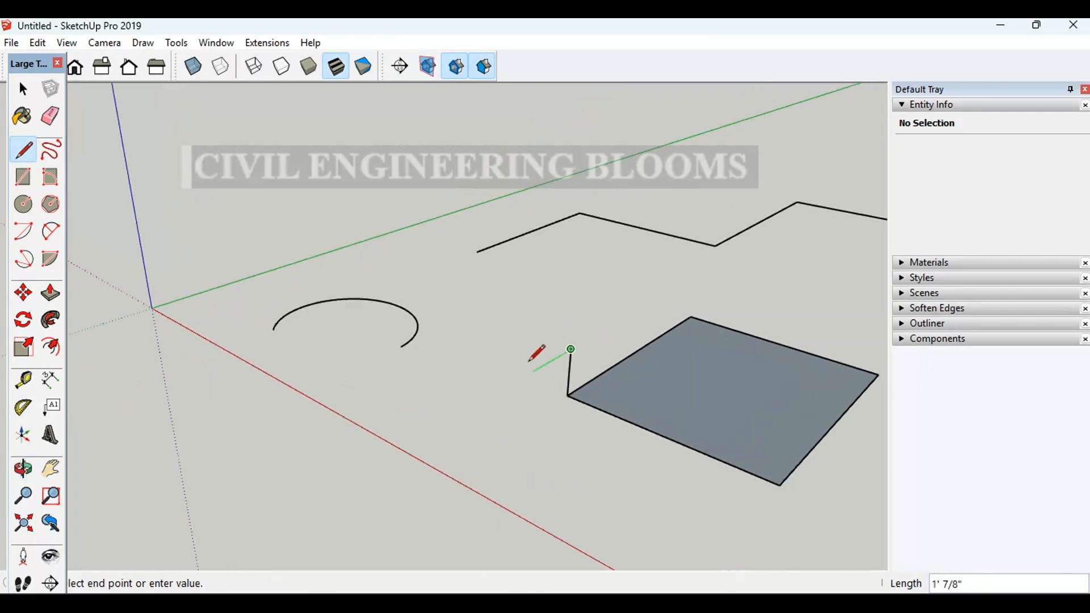
pyautogui.scroll(2, 546, 366)
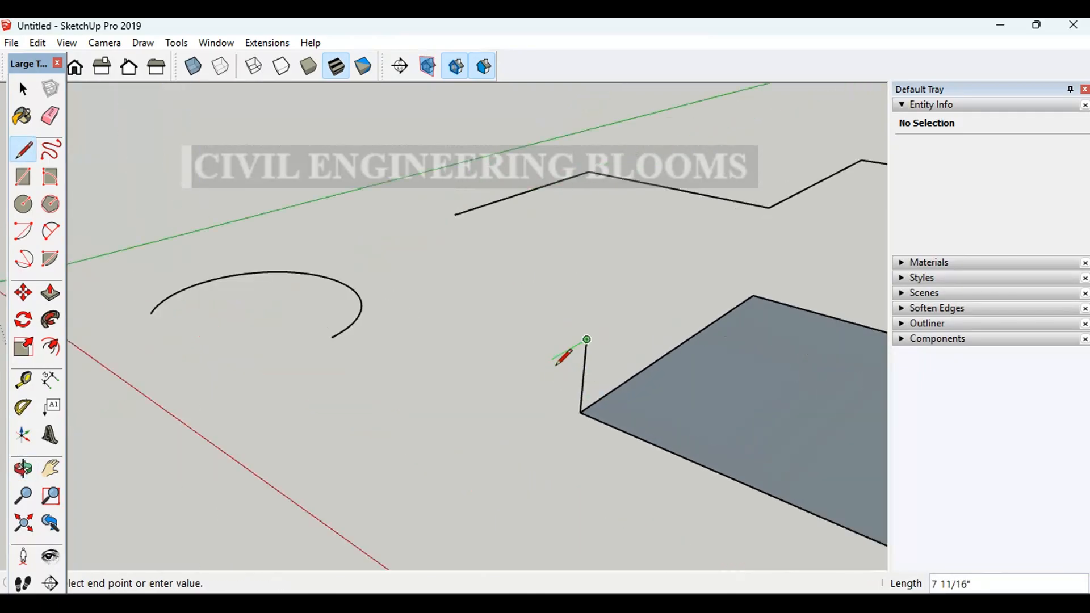
pyautogui.click(559, 356)
pyautogui.click(558, 377)
pyautogui.click(536, 389)
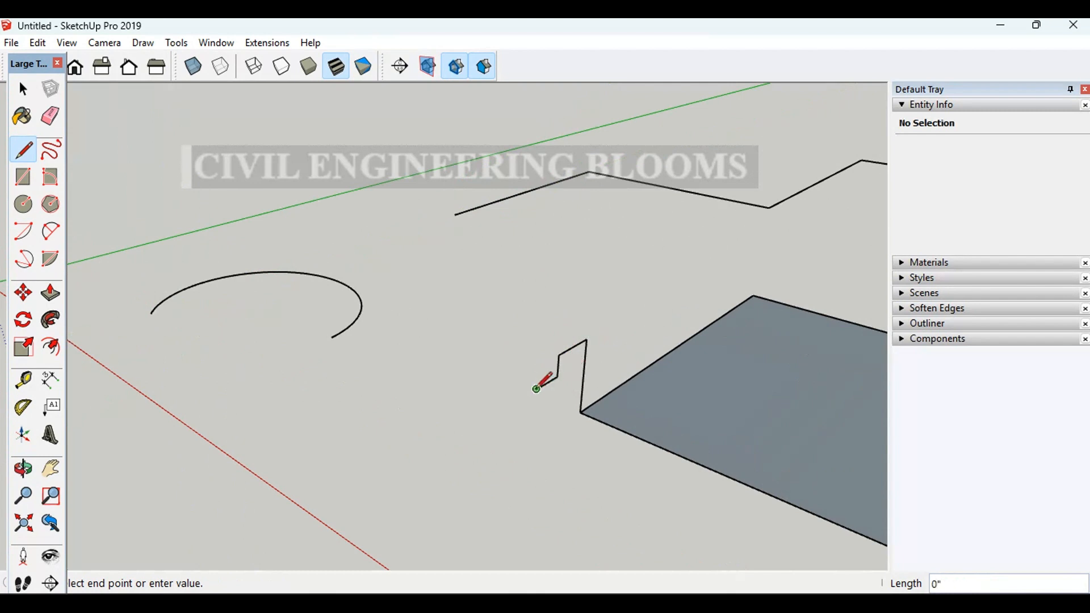
pyautogui.click(535, 413)
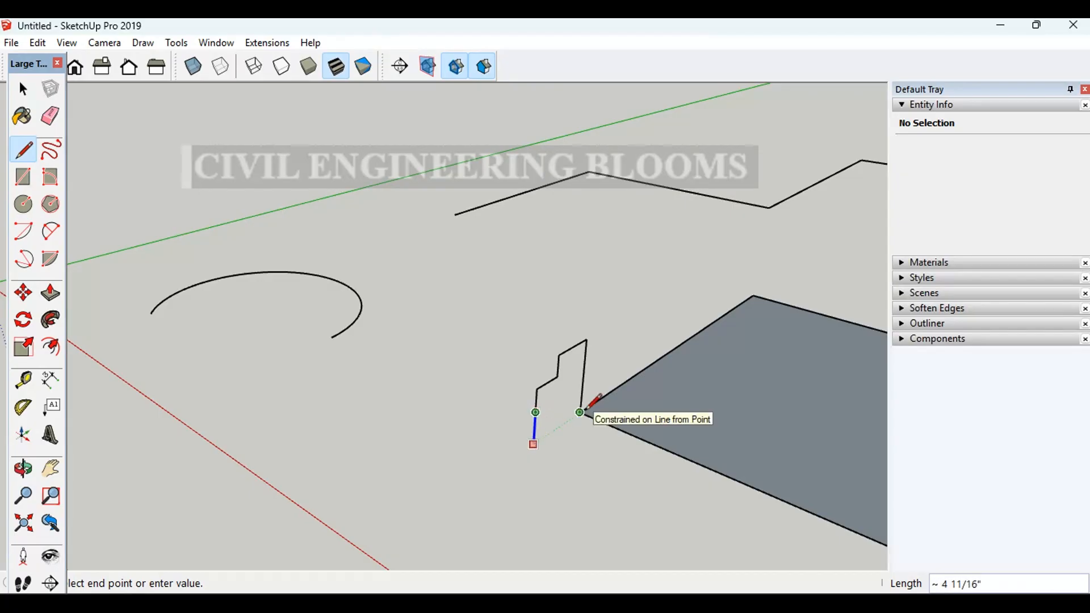
pyautogui.click(583, 408)
pyautogui.click(579, 412)
pyautogui.press('space')
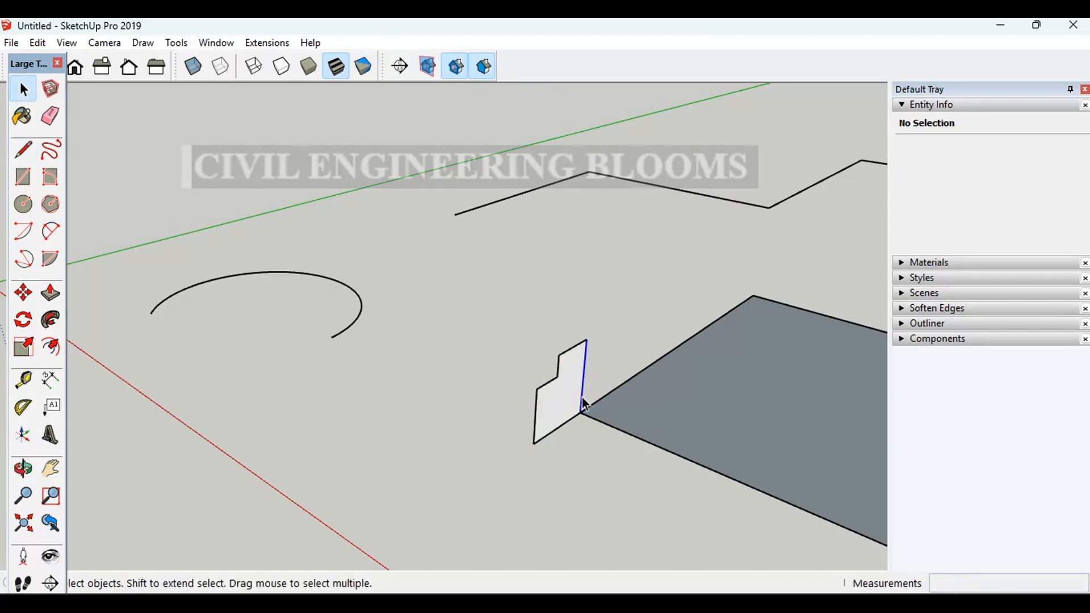
# Copy the stepped profile with its edges from the rectangle's corner to the arc's endpoint farthest from the rectangle
pyautogui.doubleClick(566, 399)
pyautogui.click(23, 293)
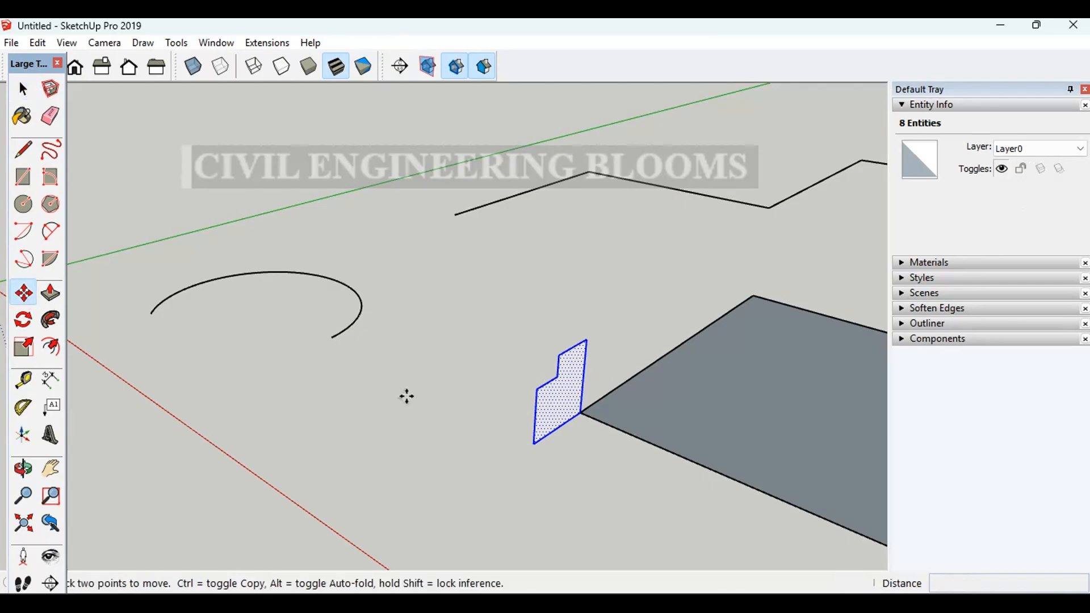
pyautogui.press('ctrl')
pyautogui.click(580, 413)
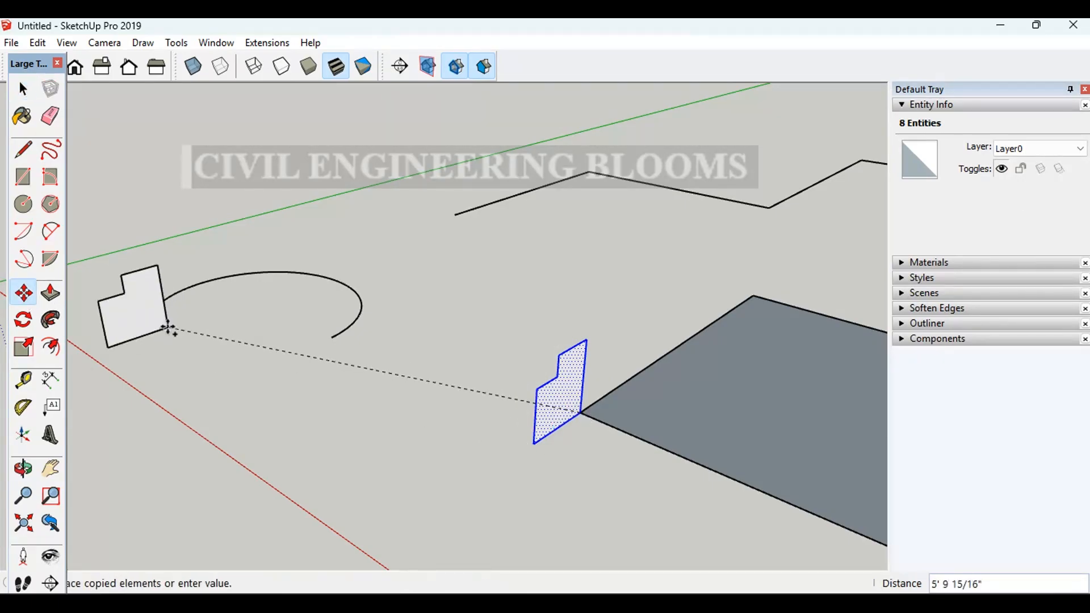
pyautogui.click(151, 313)
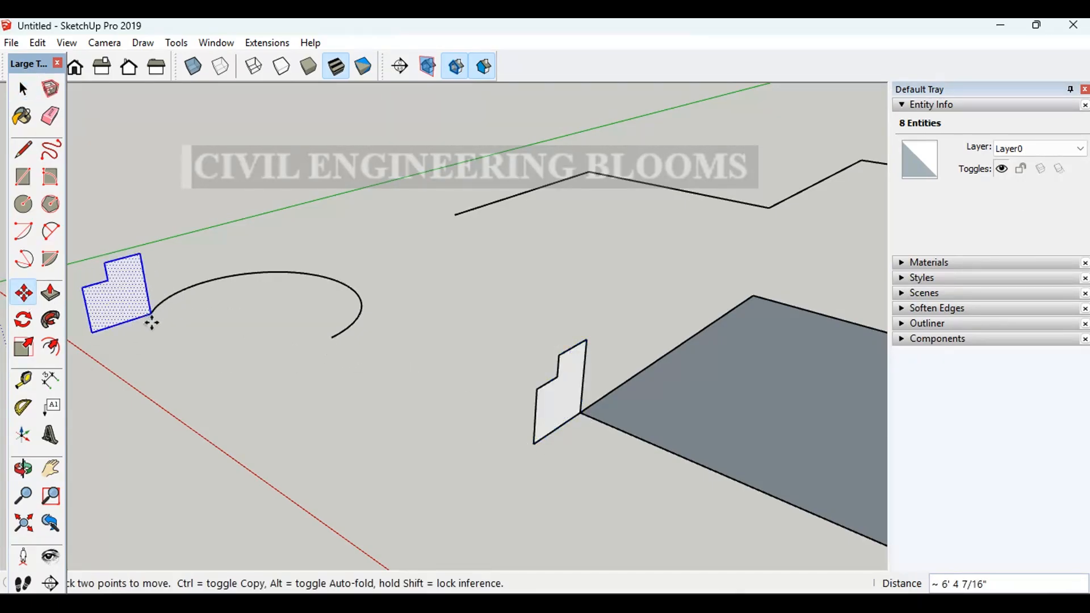
# Copy the stepped profile from the arc's end to a point about 5' 6" away, just short of the zigzag path's start
pyautogui.press('ctrl')
pyautogui.click(151, 314)
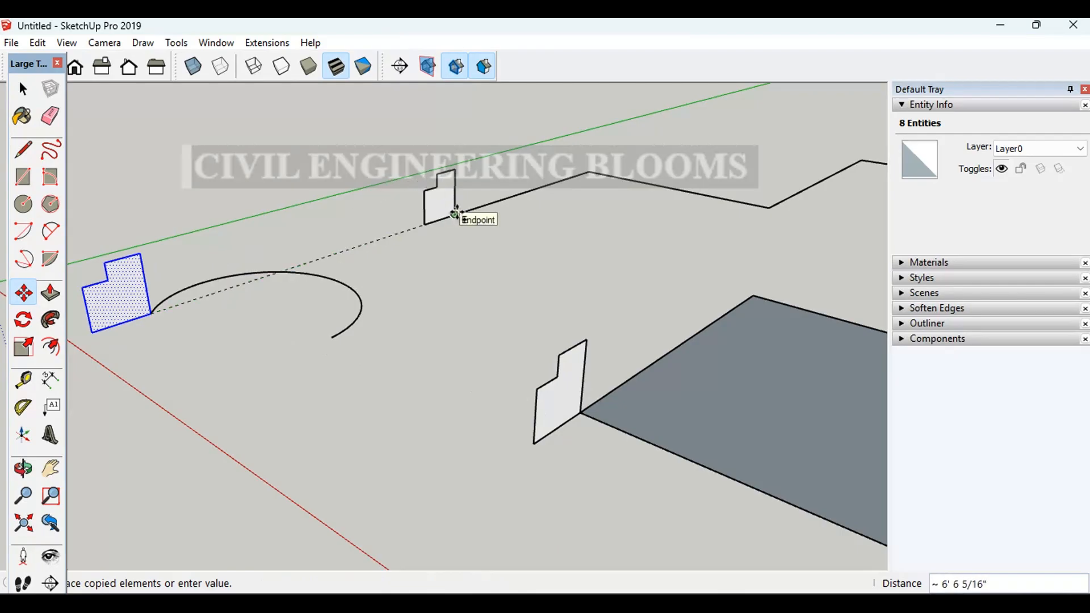
pyautogui.click(418, 228)
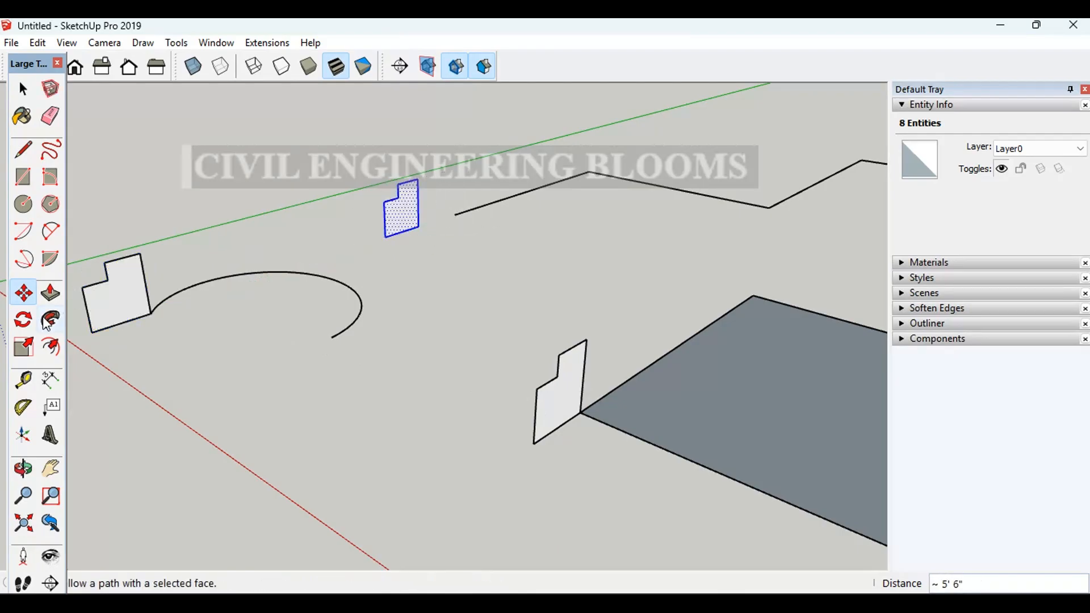
# Rotate the selected stepped profile 90 degrees about its lower corner nearest the zigzag path, keeping it upright
pyautogui.click(23, 320)
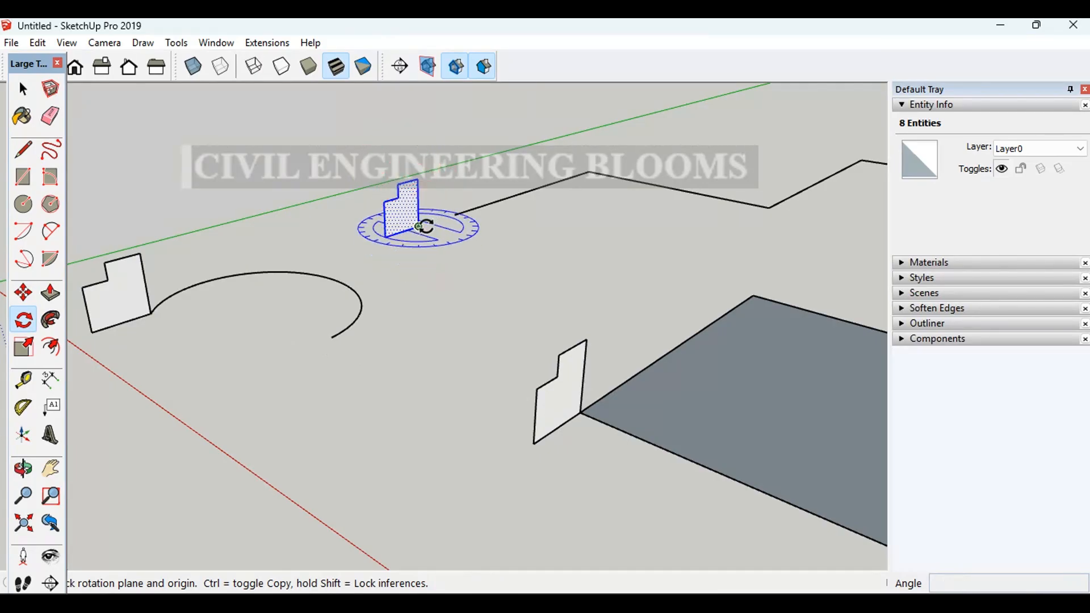
pyautogui.click(418, 226)
pyautogui.click(331, 253)
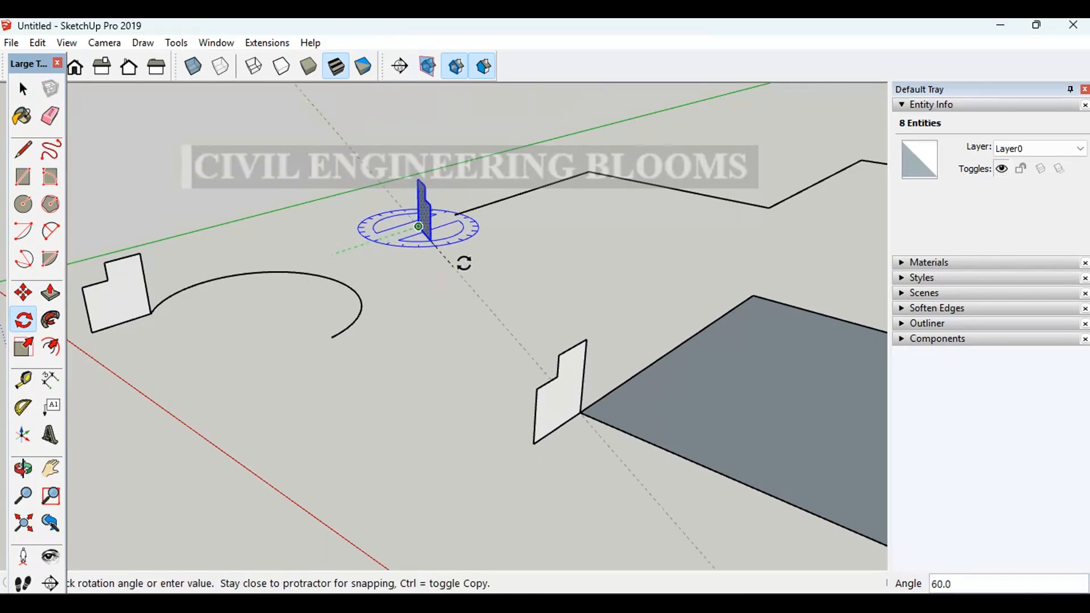
pyautogui.click(507, 251)
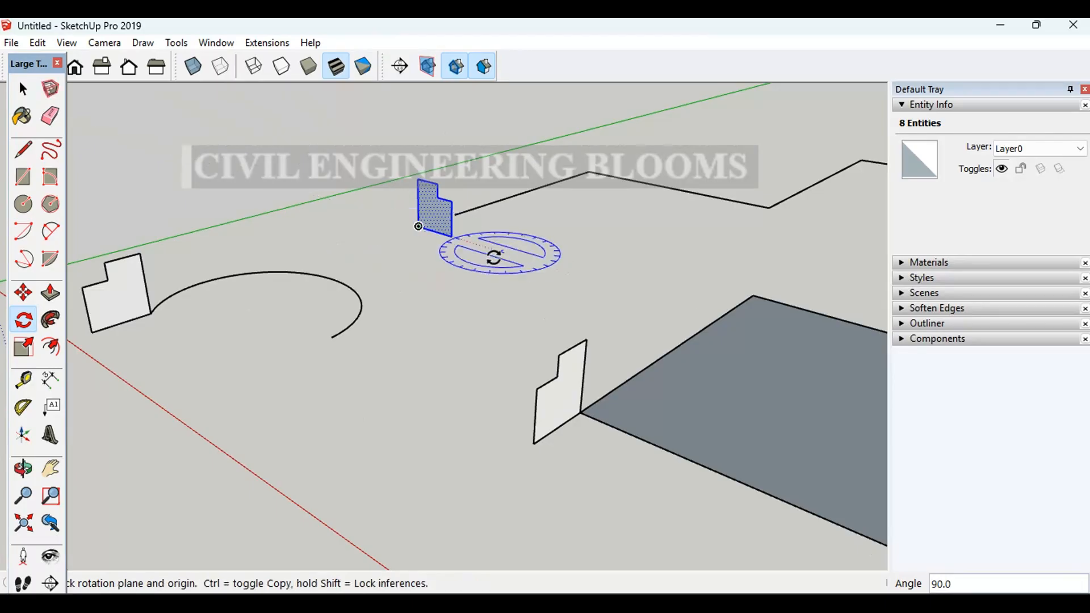
# Move the rotated profile so its lower corner sits exactly on the near endpoint of the first zigzag path
pyautogui.moveTo(492, 250); pyautogui.dragTo(648, 182, button='middle')
pyautogui.click(23, 292)
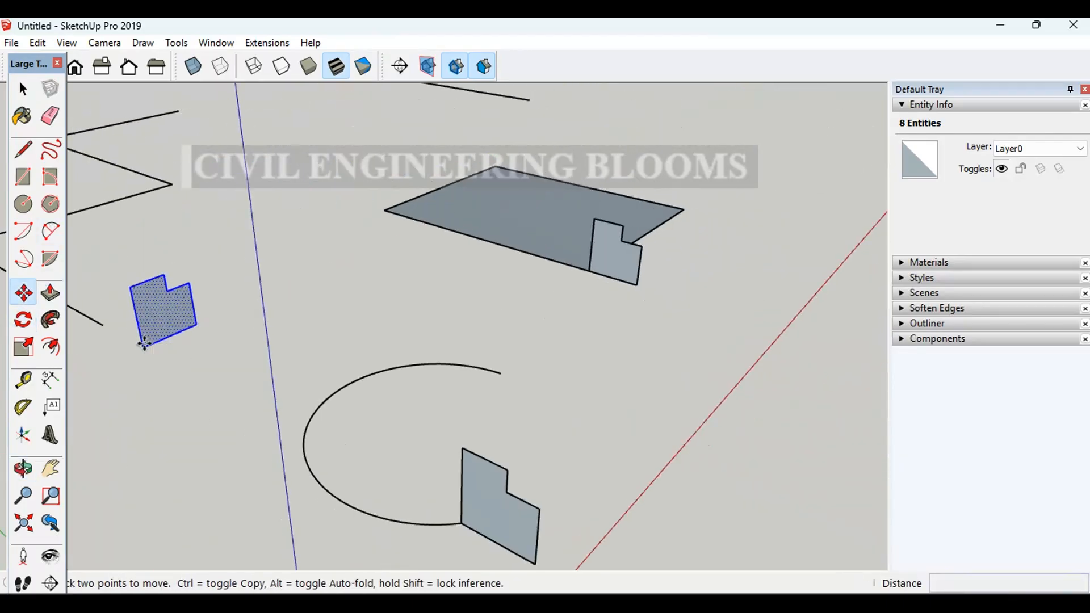
pyautogui.click(142, 347)
pyautogui.click(102, 325)
pyautogui.scroll(-2, 312, 346)
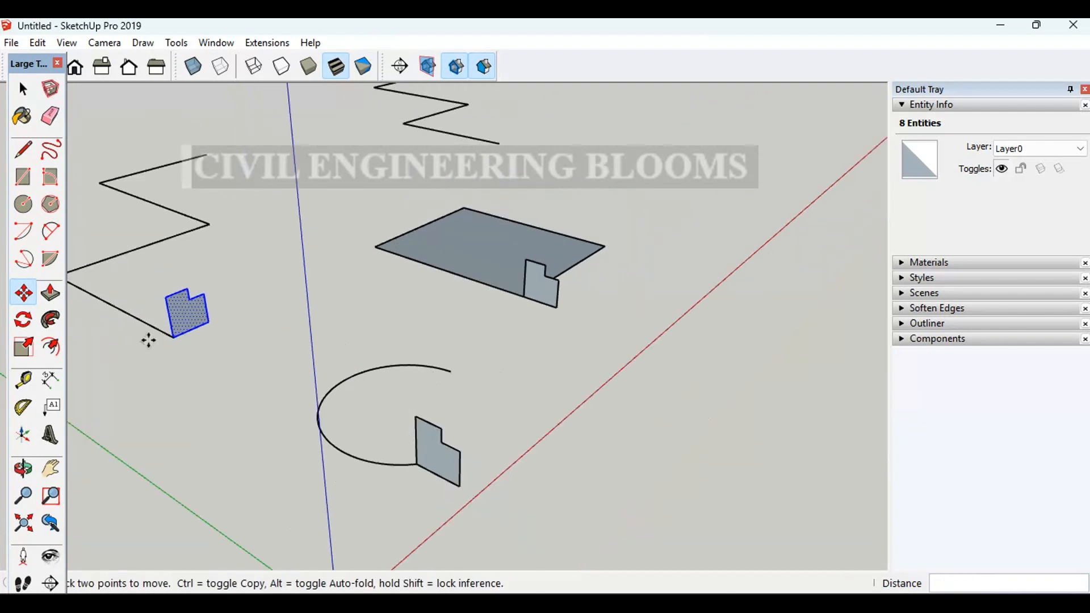
pyautogui.scroll(5, 214, 341)
pyautogui.scroll(4, 182, 336)
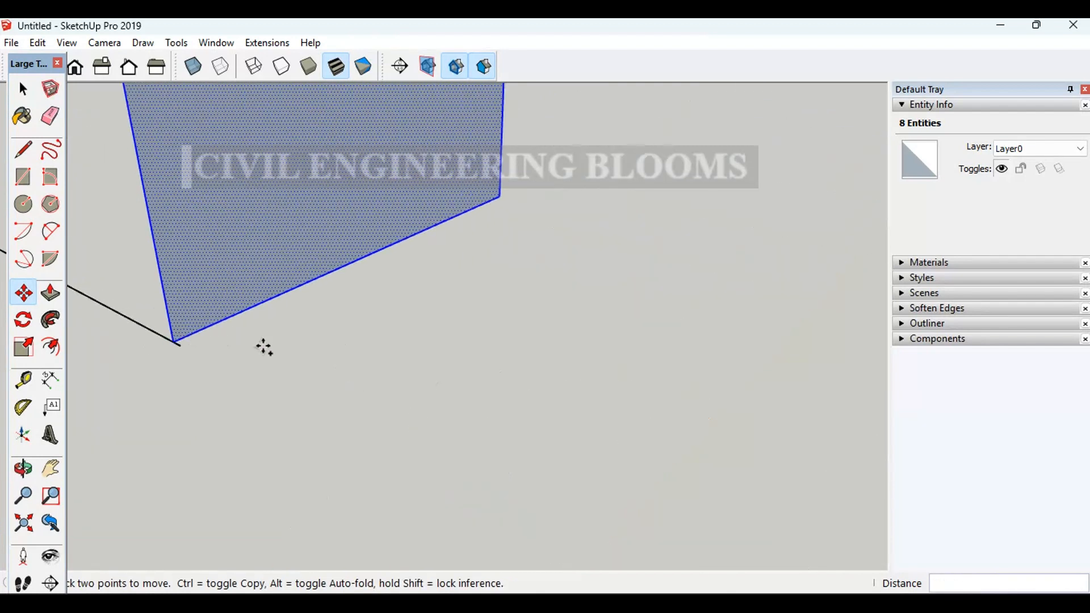
pyautogui.scroll(-3, 295, 354)
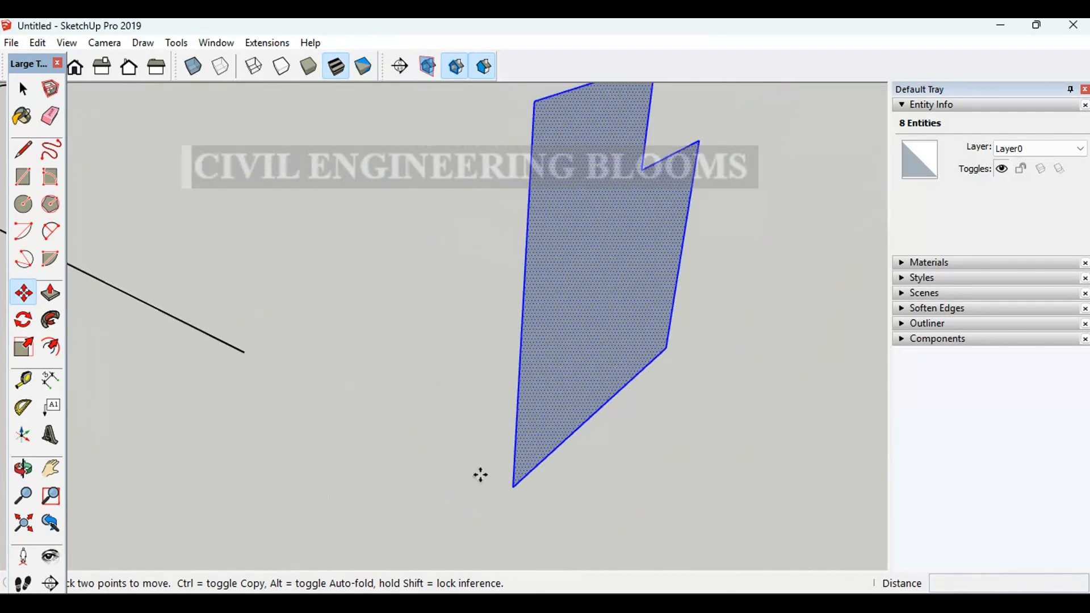
pyautogui.click(514, 487)
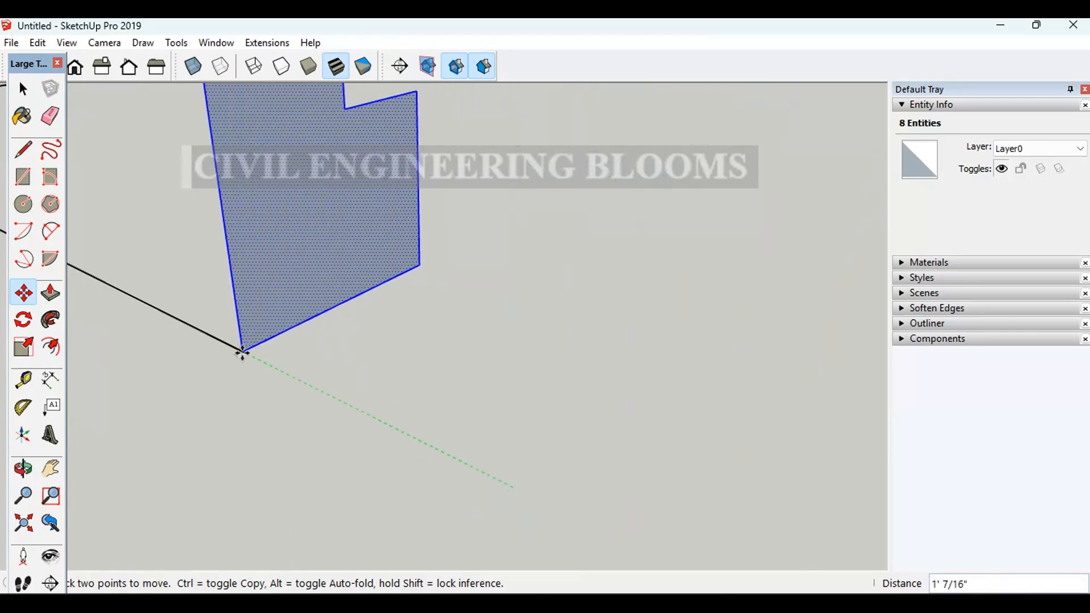
pyautogui.click(244, 352)
# Copy the stepped profile from the first zigzag's endpoint to the matching endpoint of the copied zigzag
pyautogui.scroll(-2, 243, 431)
pyautogui.press('ctrl')
pyautogui.click(257, 380)
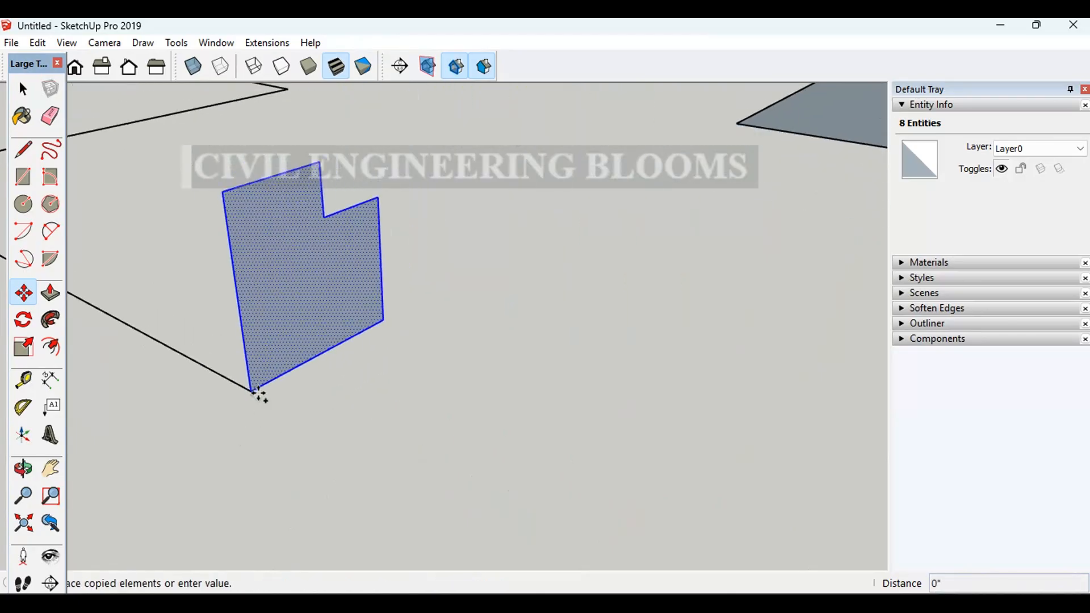
pyautogui.scroll(-3, 246, 438)
pyautogui.scroll(-2, 246, 450)
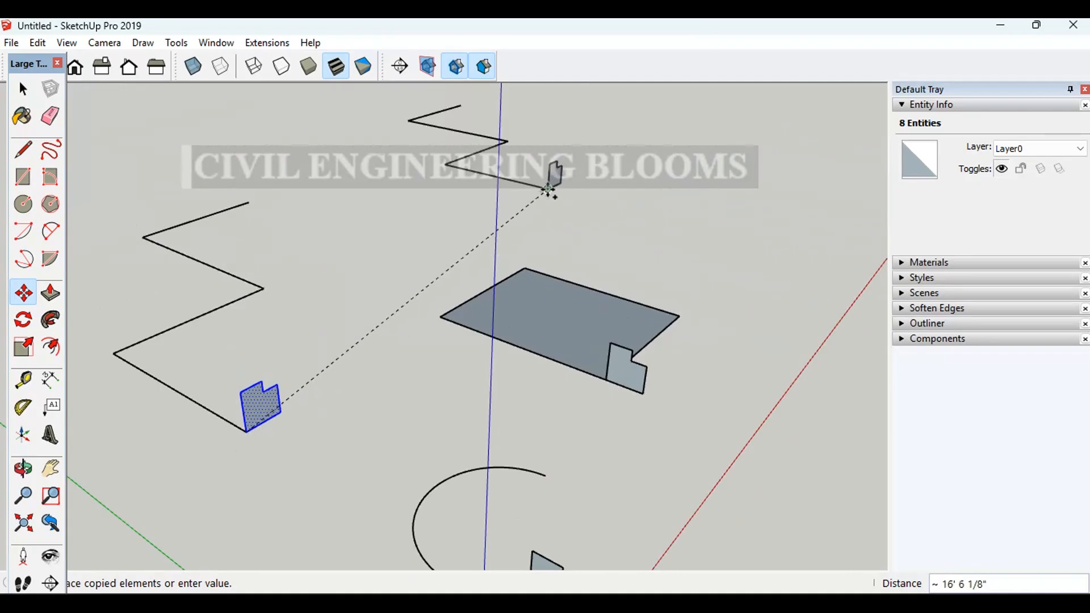
pyautogui.click(554, 189)
# Round the copied zigzag's corner nearest the profile with a tangent 2 Point Arc spanning about 3' 4 5/8"
pyautogui.press('o')
pyautogui.moveTo(453, 271); pyautogui.dragTo(161, 282, button='middle')
pyautogui.scroll(-4, 177, 282)
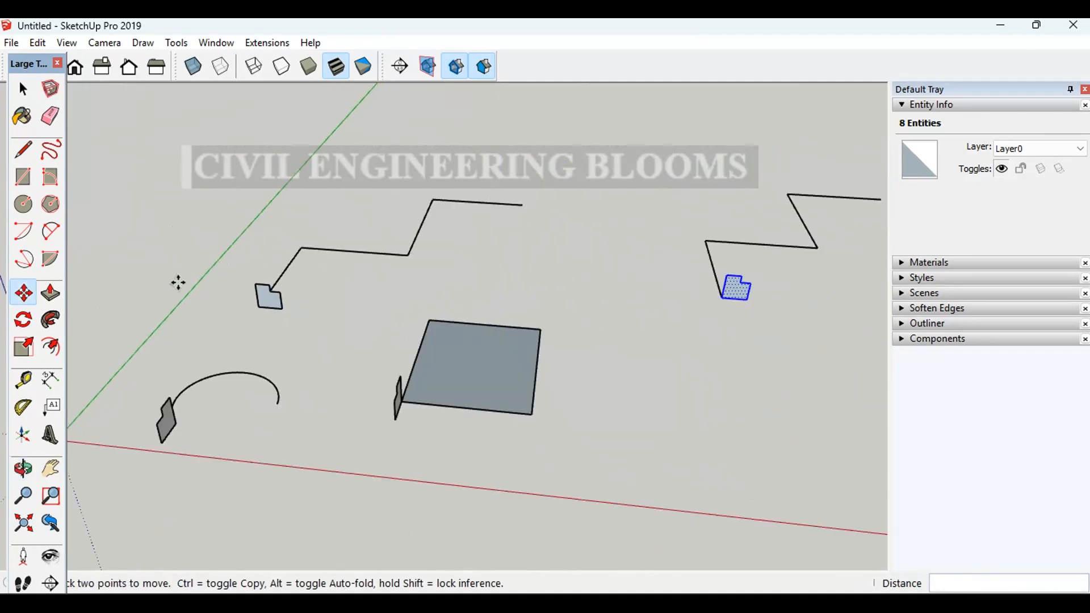
pyautogui.scroll(5, 718, 216)
pyautogui.press('space')
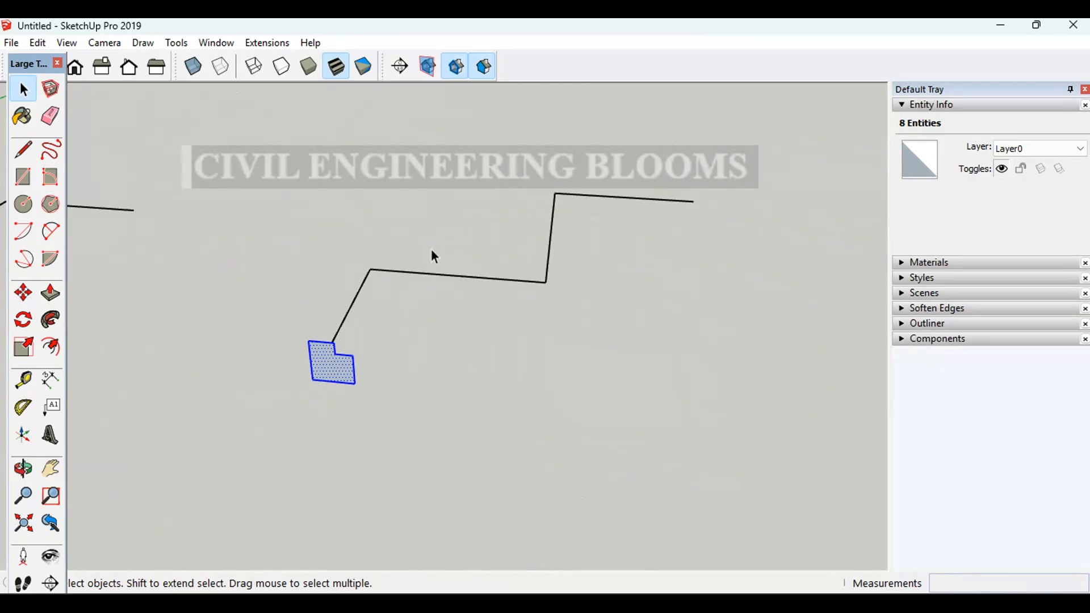
pyautogui.moveTo(434, 256); pyautogui.dragTo(350, 305, button='middle')
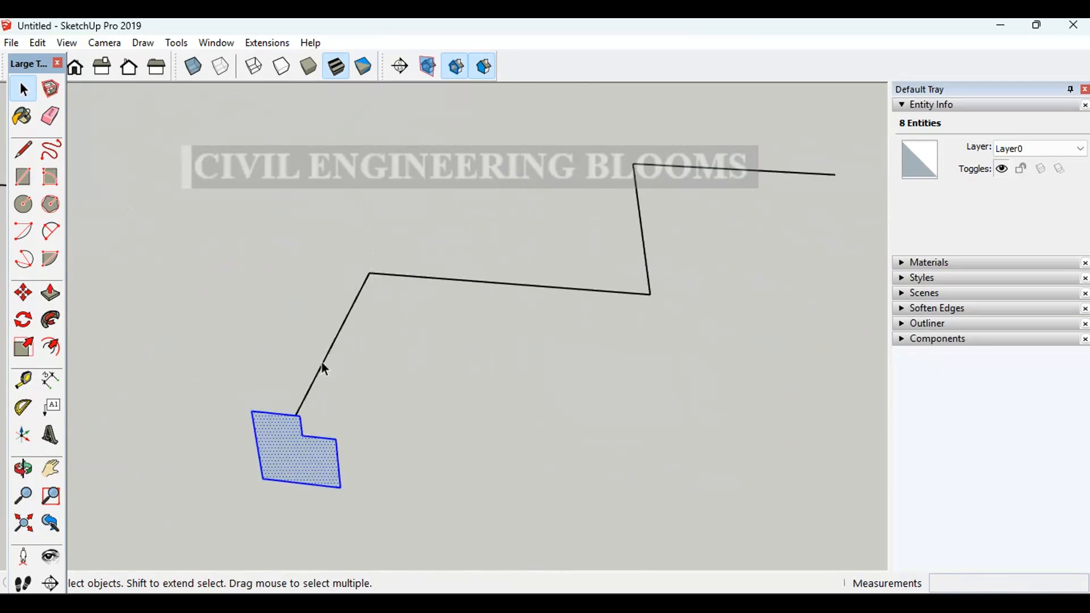
pyautogui.click(59, 241)
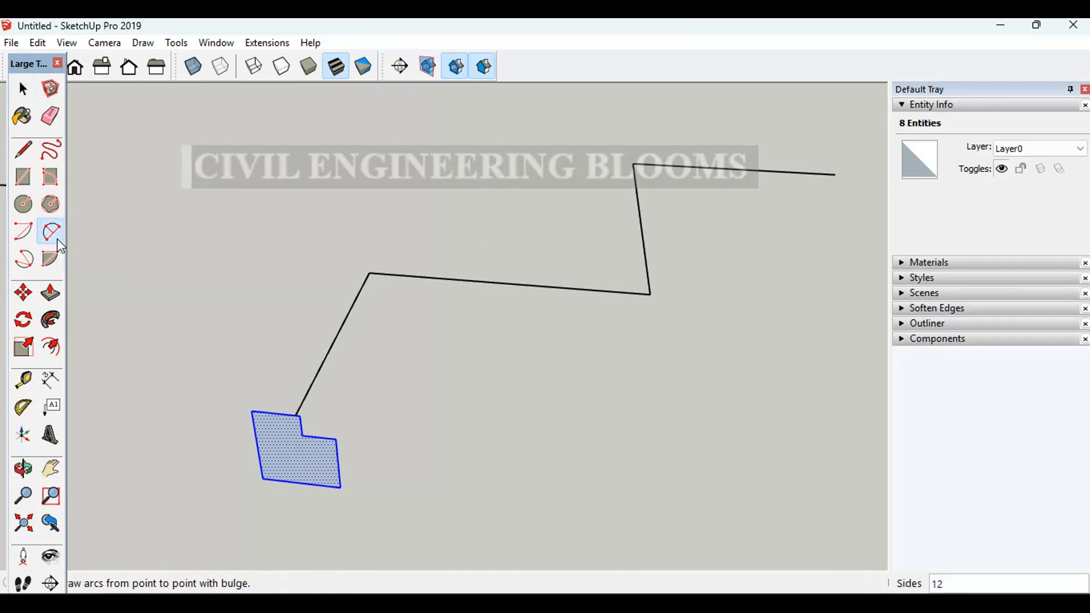
pyautogui.click(327, 354)
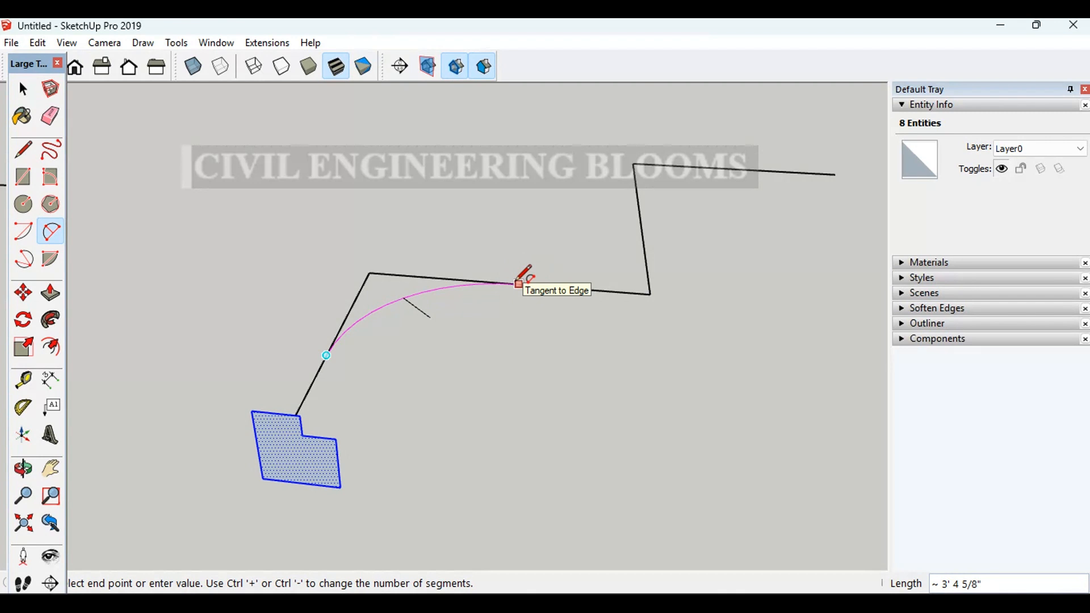
pyautogui.click(518, 282)
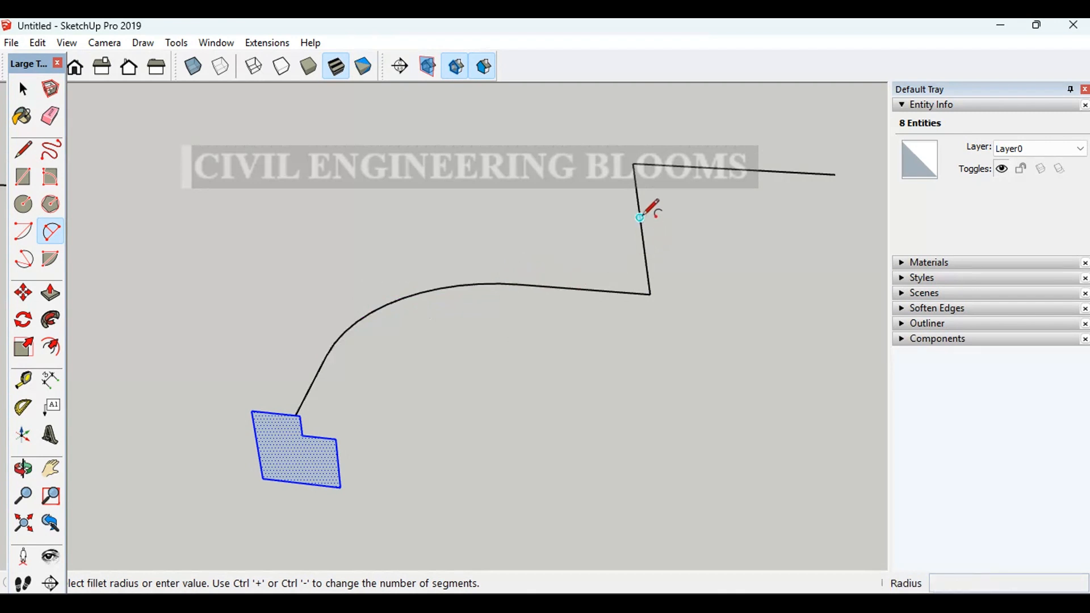
# Round the two remaining corners of the copied zigzag with tangent 2 Point Arc fillets
pyautogui.click(603, 290)
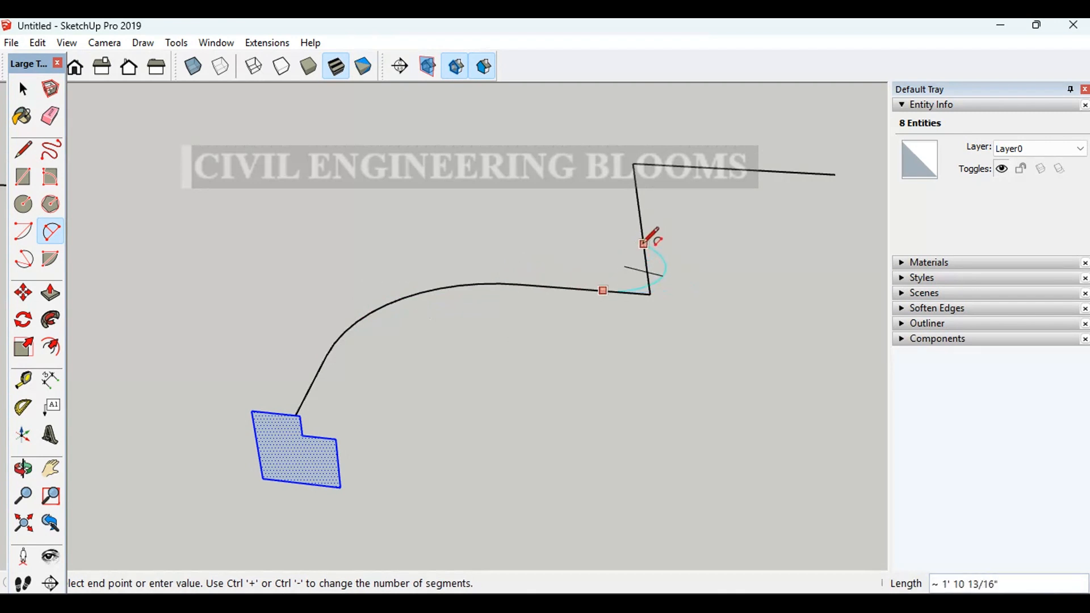
pyautogui.click(645, 261)
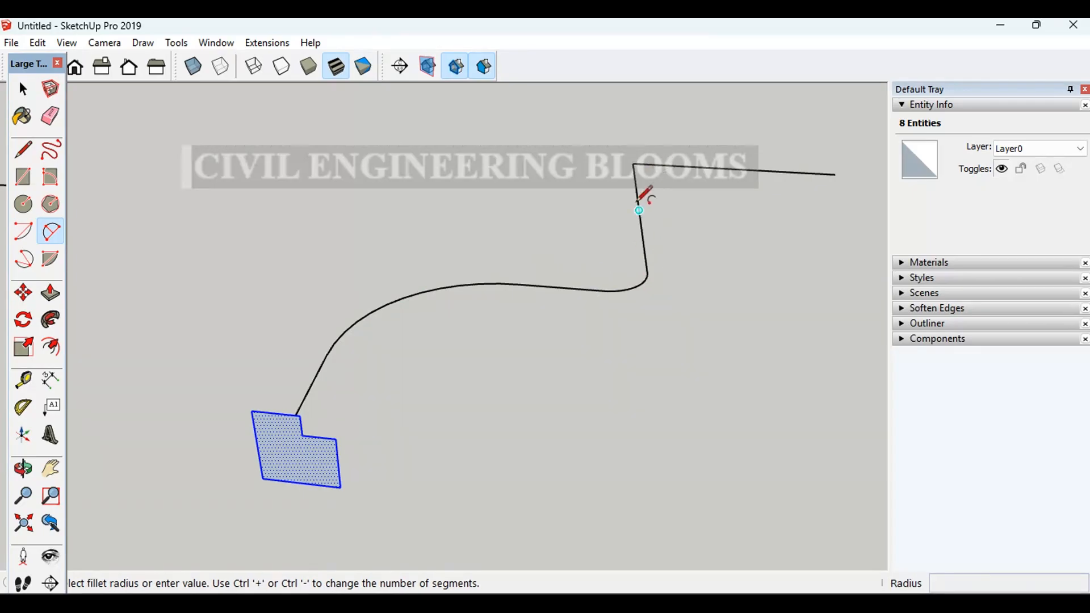
pyautogui.click(638, 211)
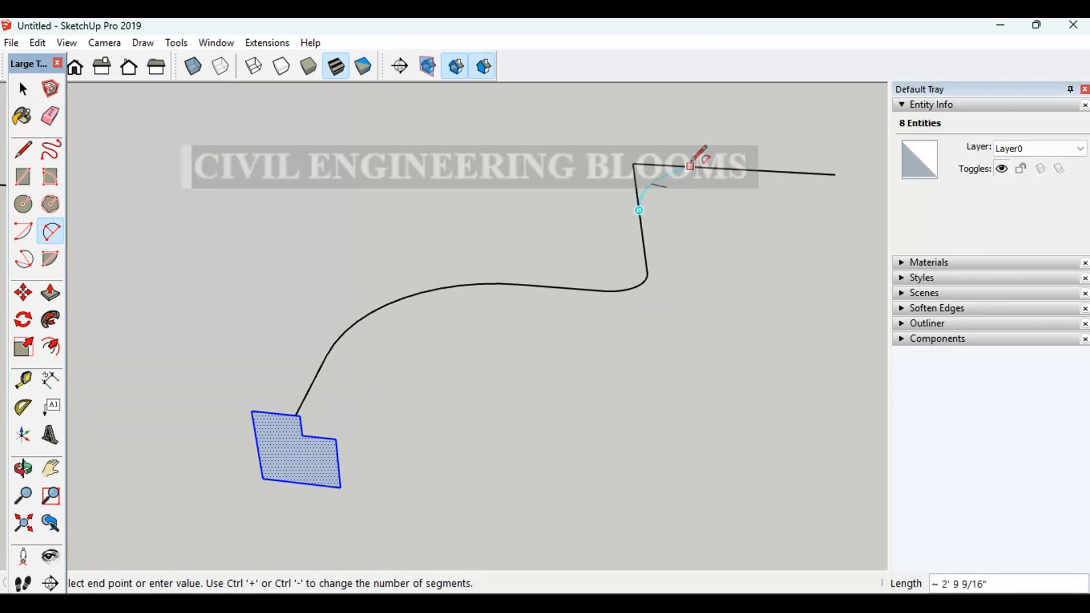
pyautogui.click(757, 168)
pyautogui.scroll(-2, 445, 182)
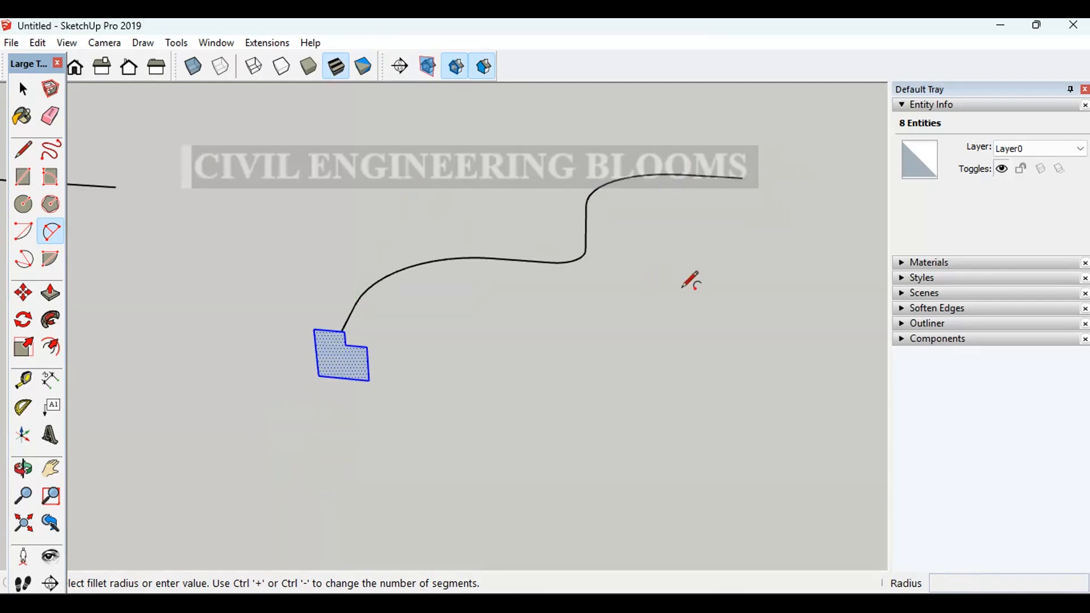
pyautogui.press('space')
# Sweep the stepped profile with Follow Me along the entire sharp-cornered zigzag path to its far end
pyautogui.scroll(-6, 614, 281)
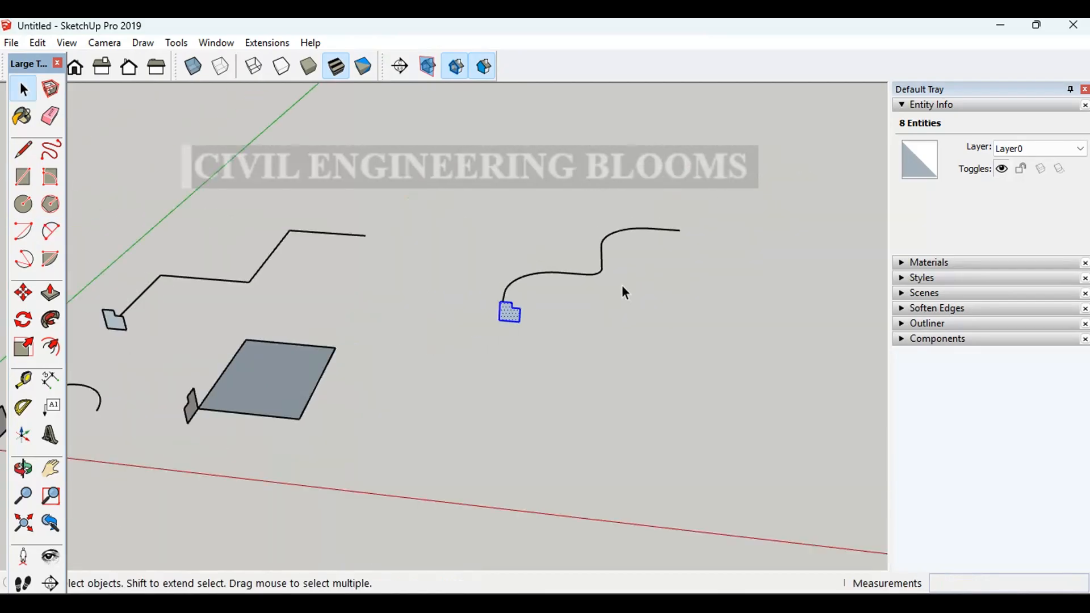
pyautogui.scroll(-2, 603, 280)
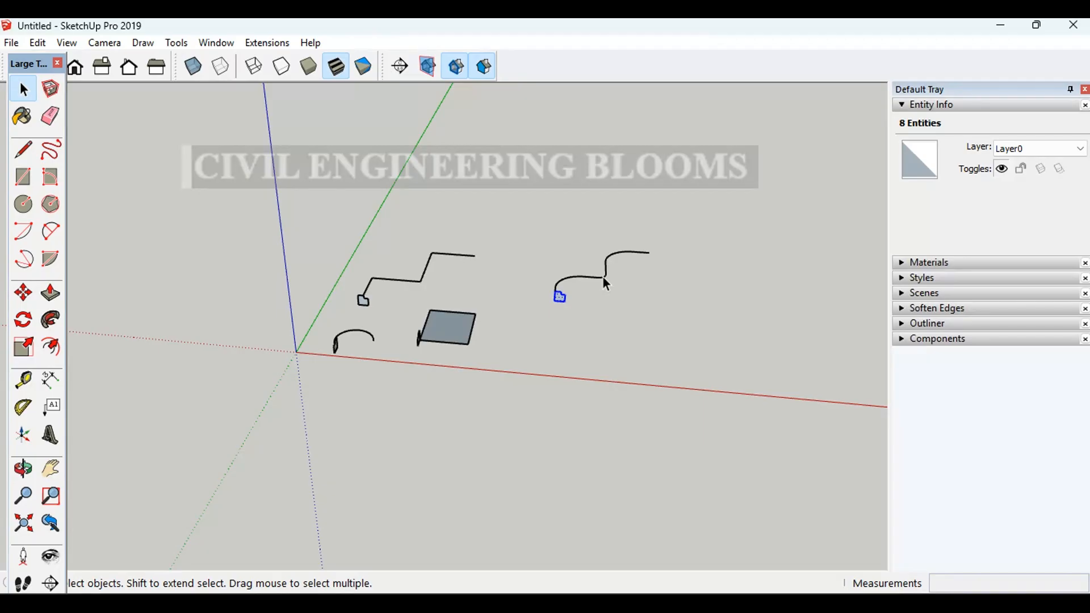
pyautogui.scroll(3, 585, 278)
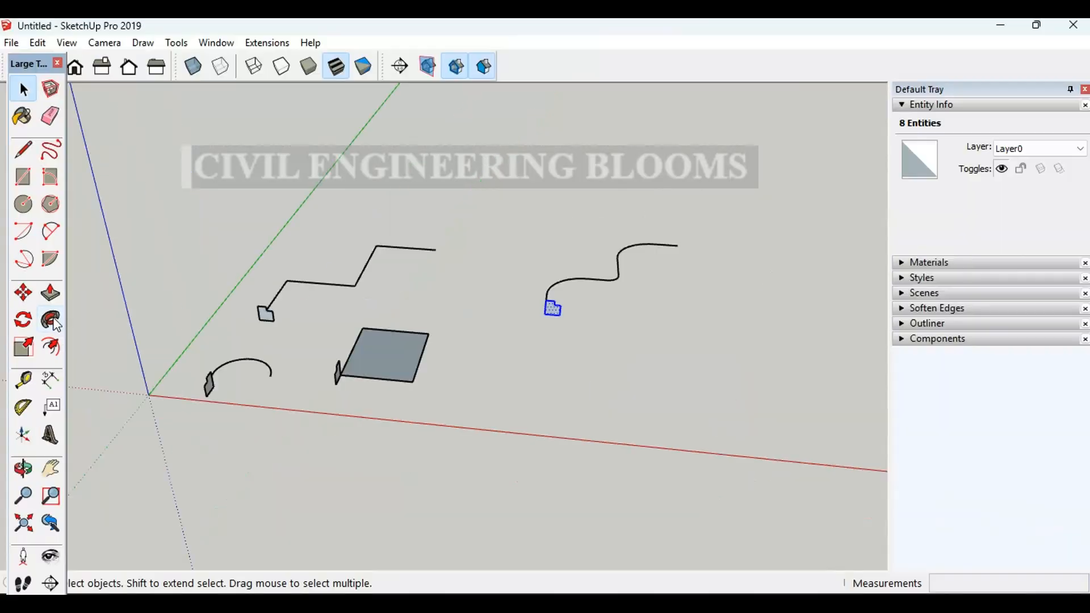
pyautogui.click(50, 321)
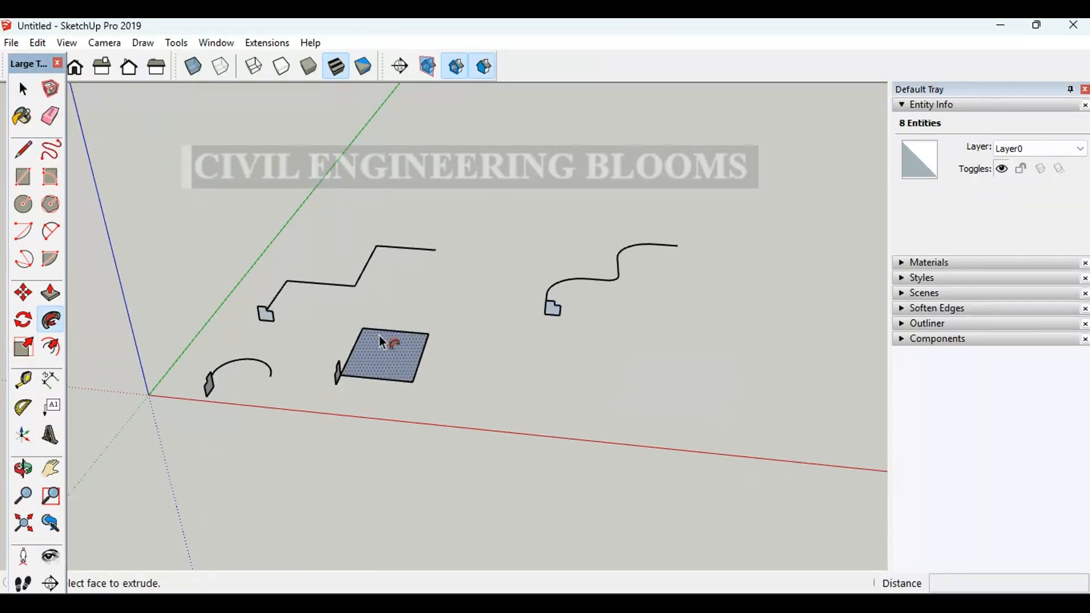
pyautogui.scroll(2, 245, 355)
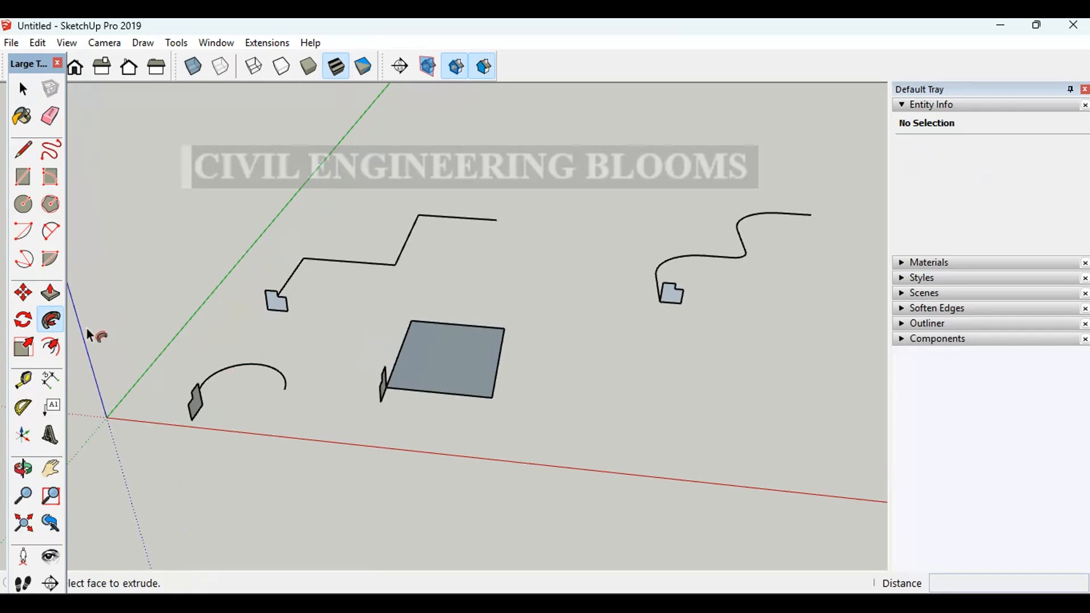
pyautogui.click(284, 305)
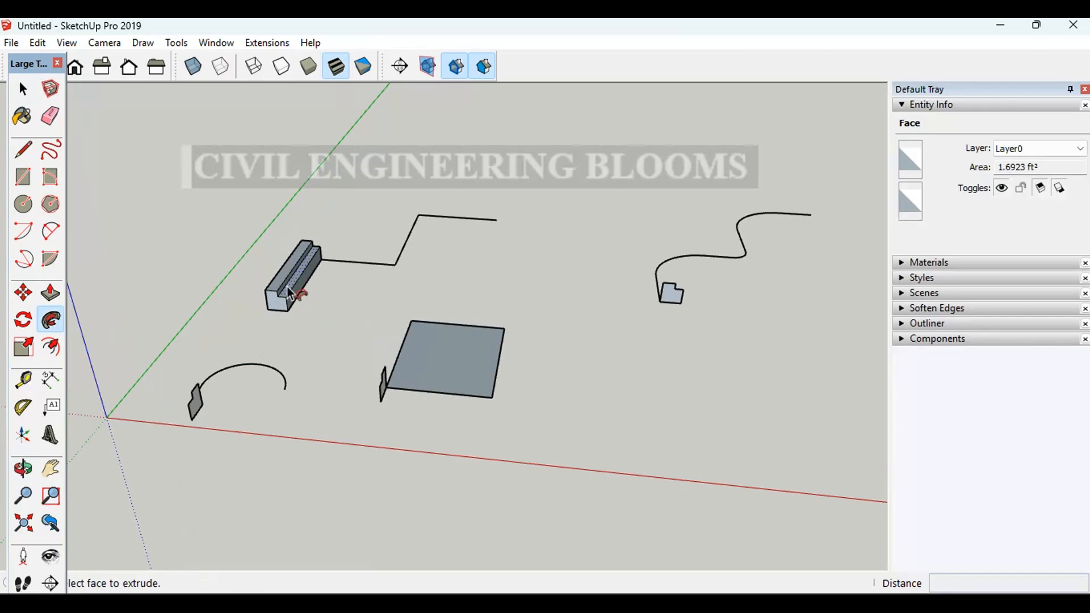
pyautogui.moveTo(287, 306)
pyautogui.mouseDown()
pyautogui.moveTo(307, 267)
pyautogui.moveTo(370, 272)
pyautogui.moveTo(450, 219)
pyautogui.moveTo(511, 229)
pyautogui.mouseUp()
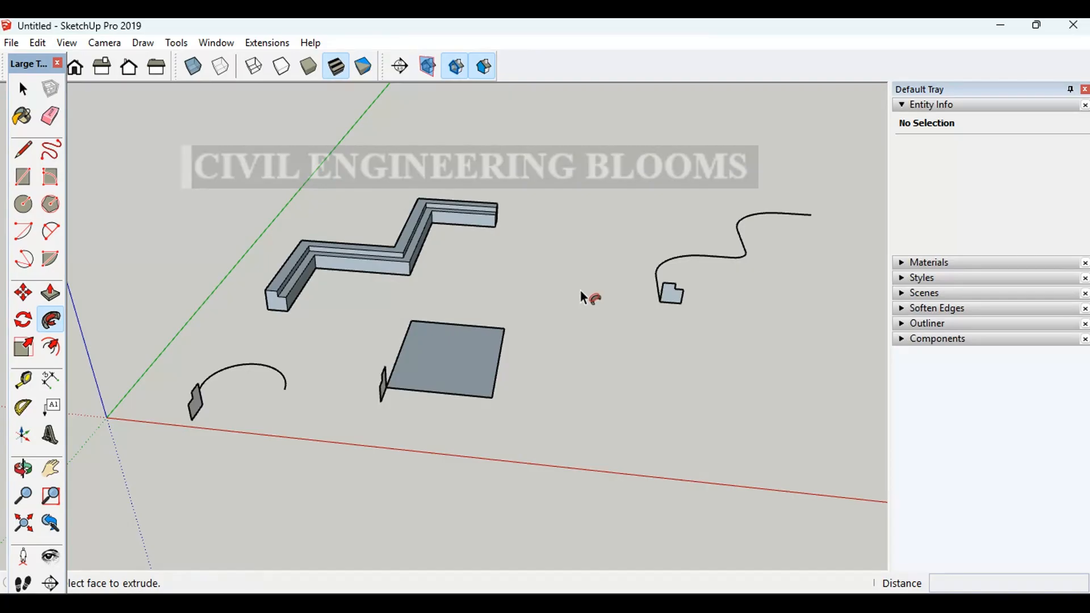
pyautogui.press('space')
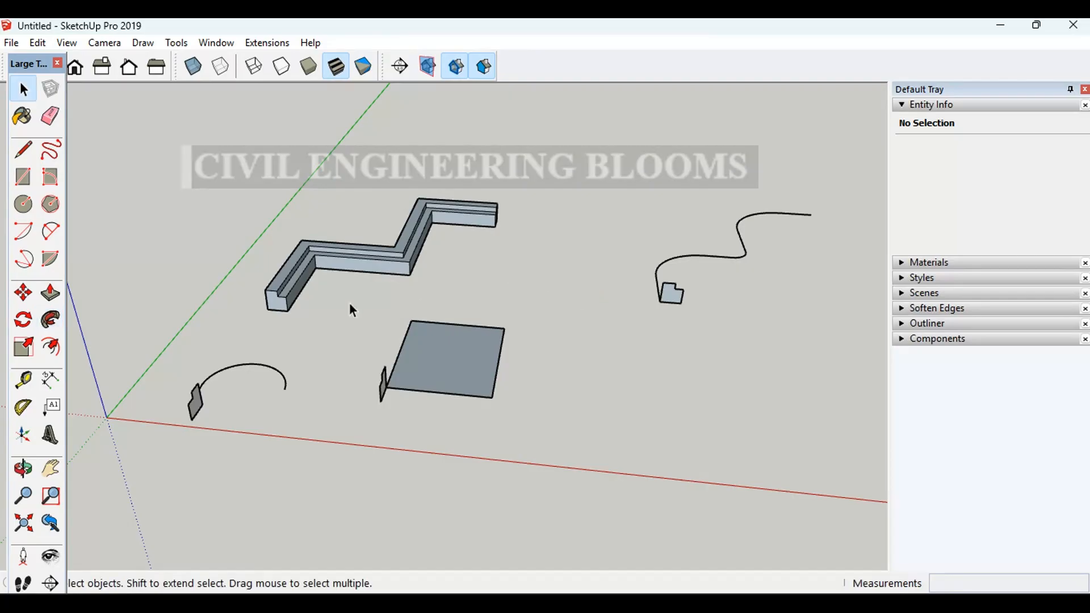
# Select the arc as the path and sweep the stepped profile at its end along it with Follow Me
pyautogui.scroll(2, 244, 366)
pyautogui.moveTo(244, 366); pyautogui.dragTo(202, 366, button='middle')
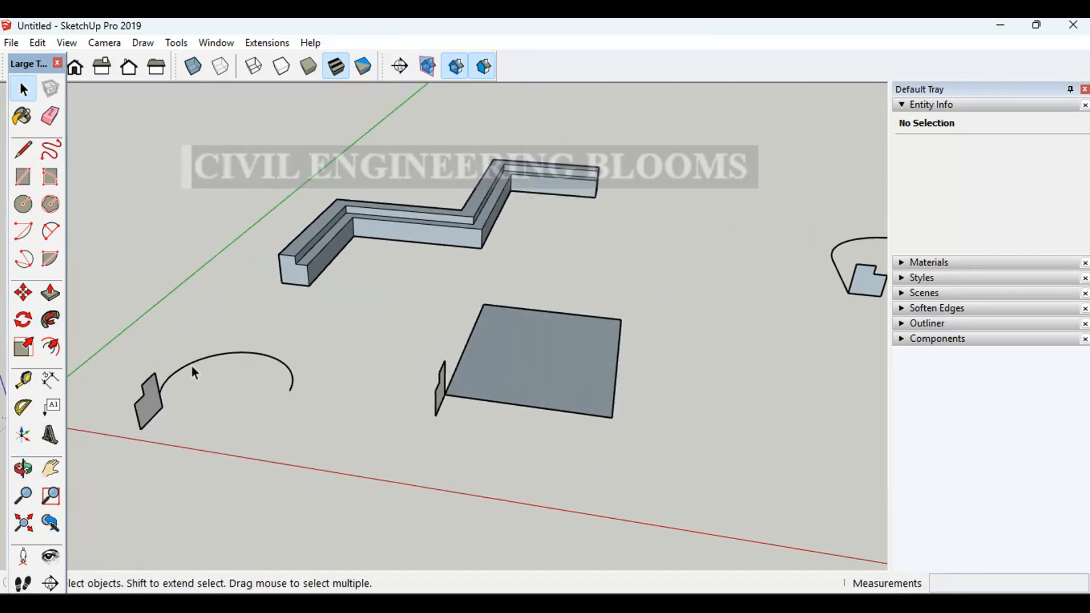
pyautogui.click(193, 366)
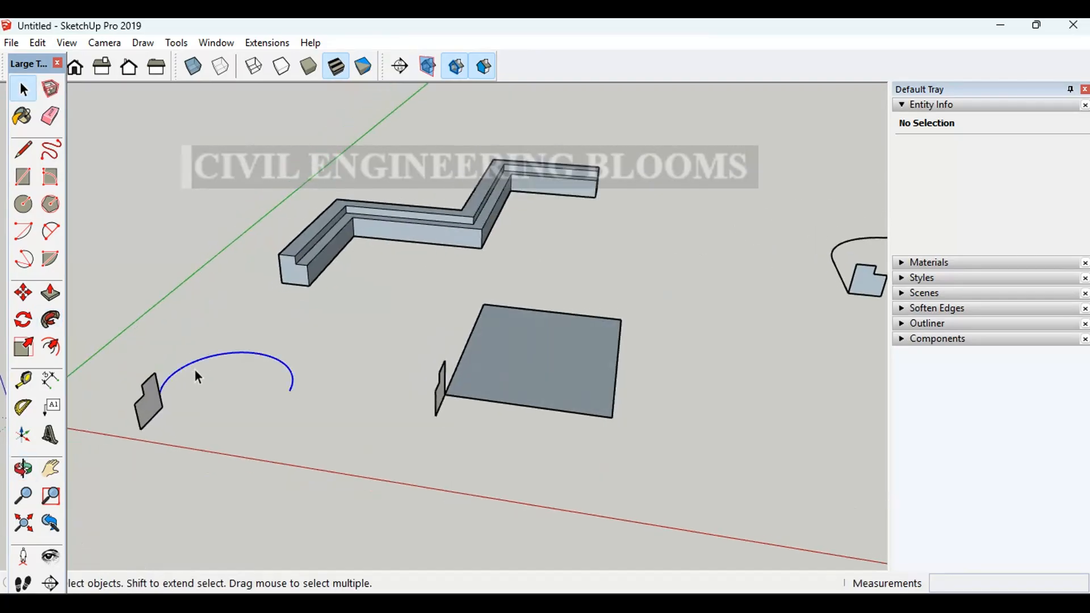
pyautogui.click(50, 320)
pyautogui.click(158, 411)
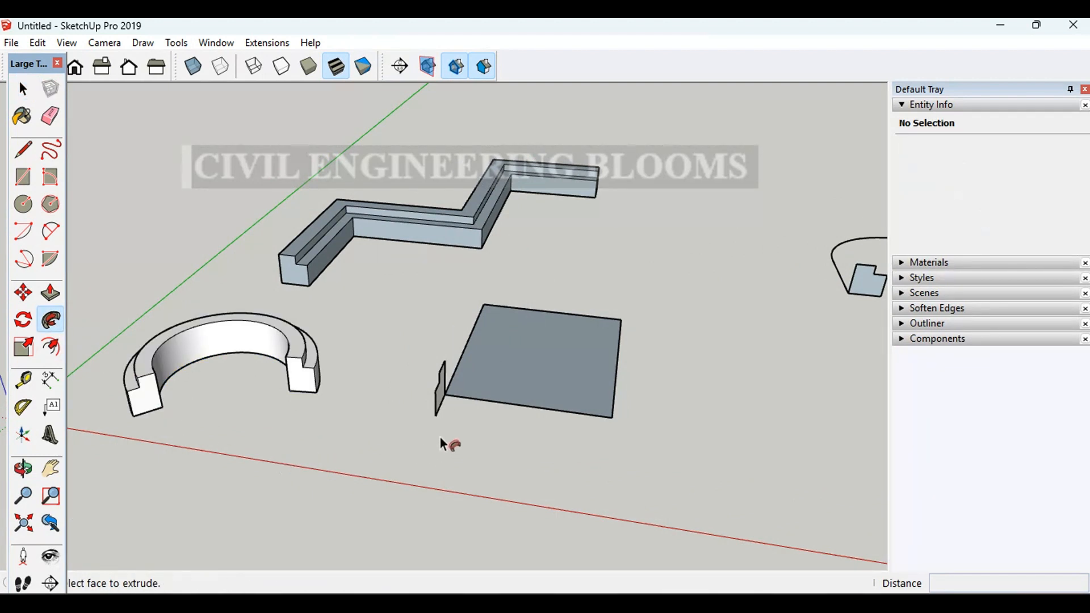
# Select the rectangle's face as the path and sweep the stepped profile at its corner around the perimeter with Follow Me
pyautogui.press('space')
pyautogui.click(488, 381)
pyautogui.scroll(2, 608, 424)
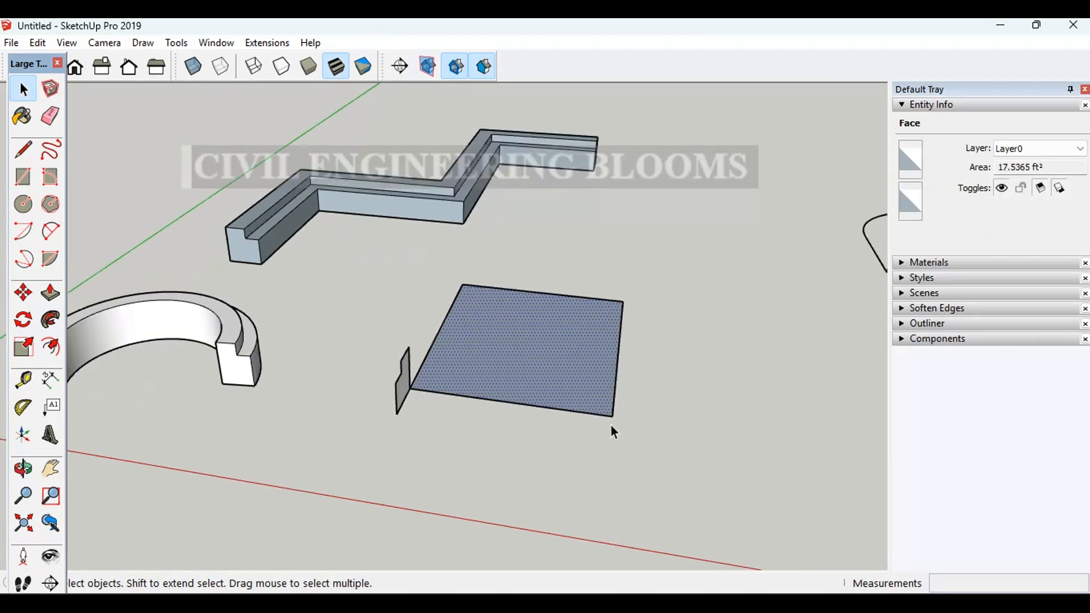
pyautogui.click(50, 319)
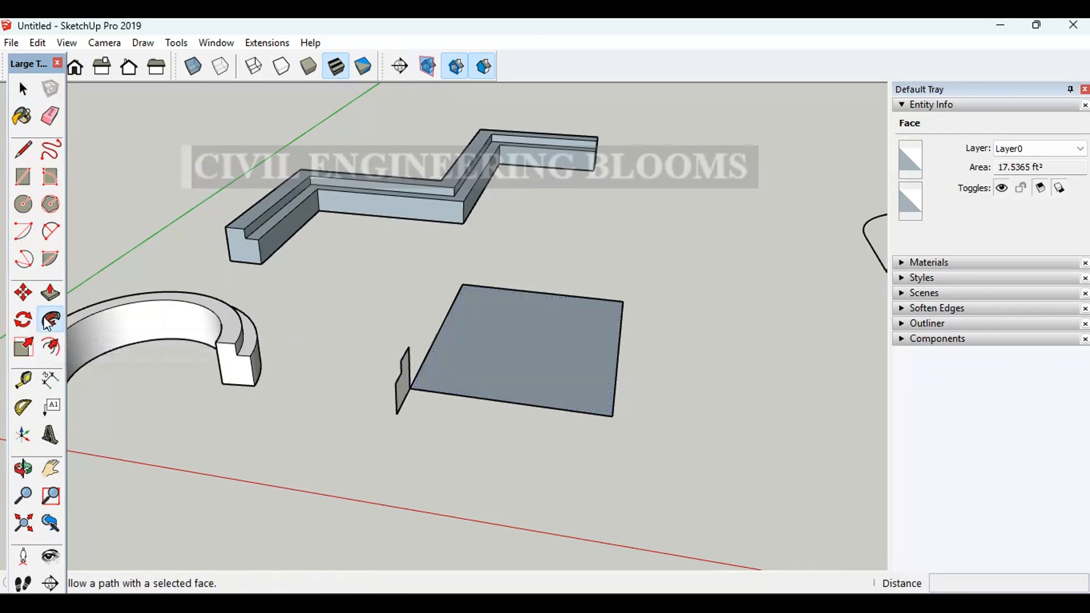
pyautogui.click(402, 388)
pyautogui.scroll(-2, 409, 384)
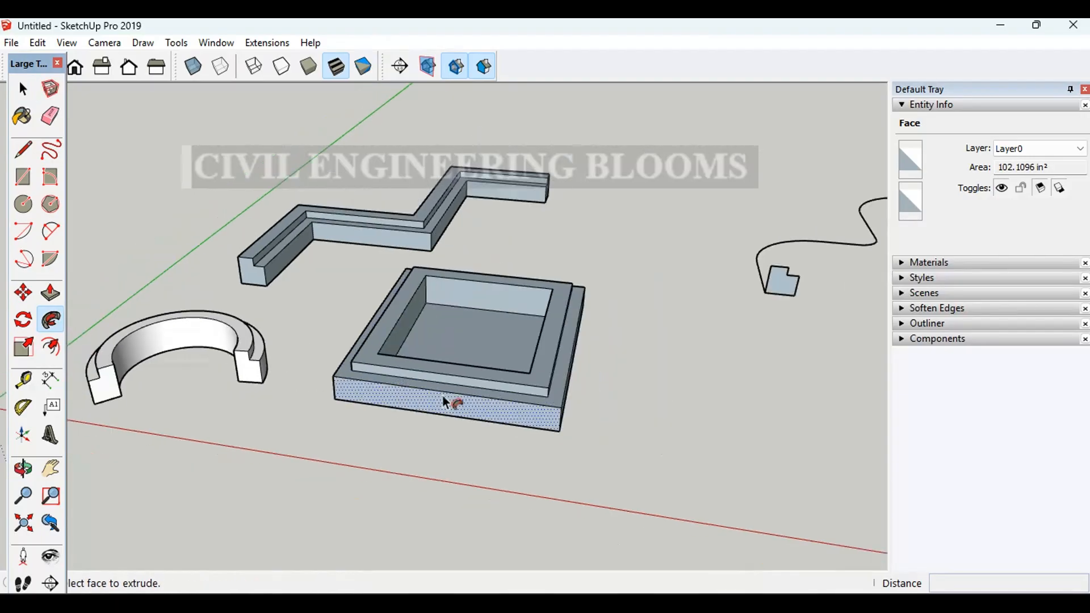
pyautogui.moveTo(603, 421); pyautogui.dragTo(254, 356, button='middle')
pyautogui.scroll(-3, 254, 356)
pyautogui.press('space')
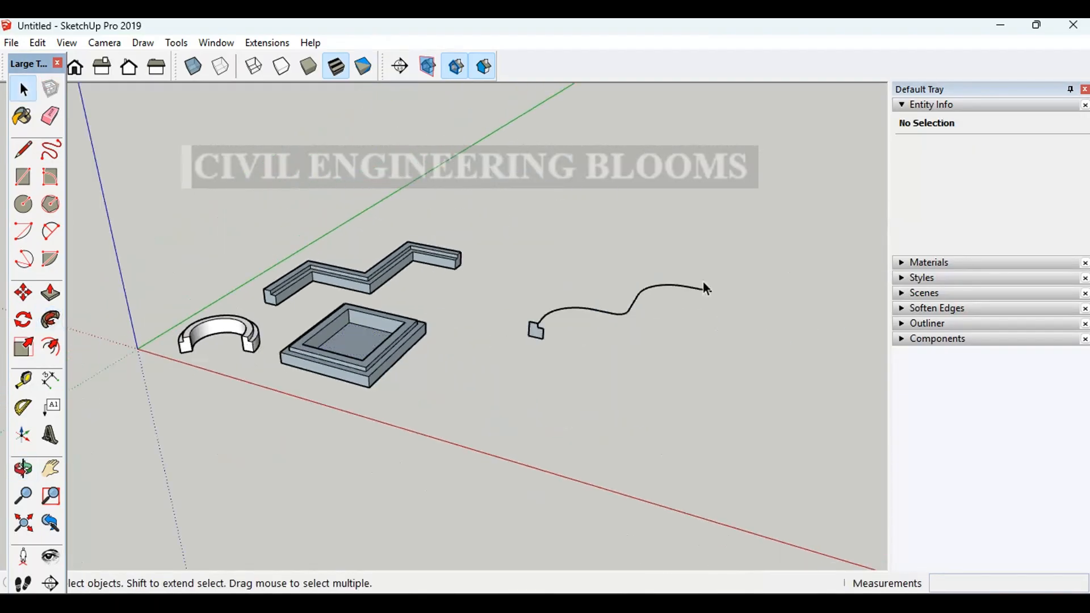
# Select all edges of the rounded zigzag as the path and sweep the stepped profile along it with Follow Me
pyautogui.moveTo(574, 348); pyautogui.dragTo(570, 349)
pyautogui.scroll(2, 610, 298)
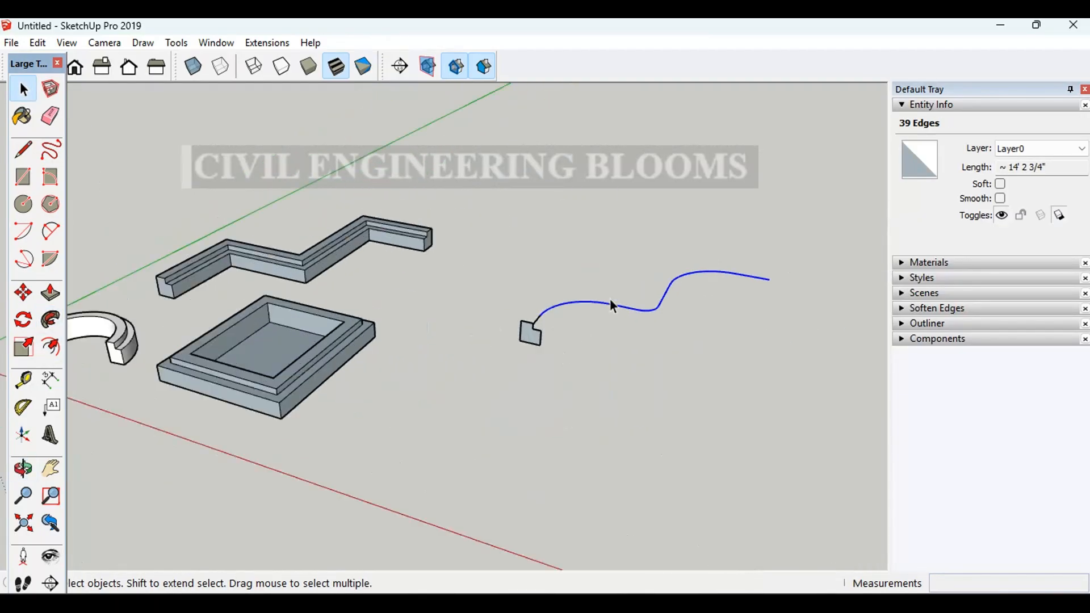
pyautogui.moveTo(610, 298); pyautogui.dragTo(518, 328, button='middle')
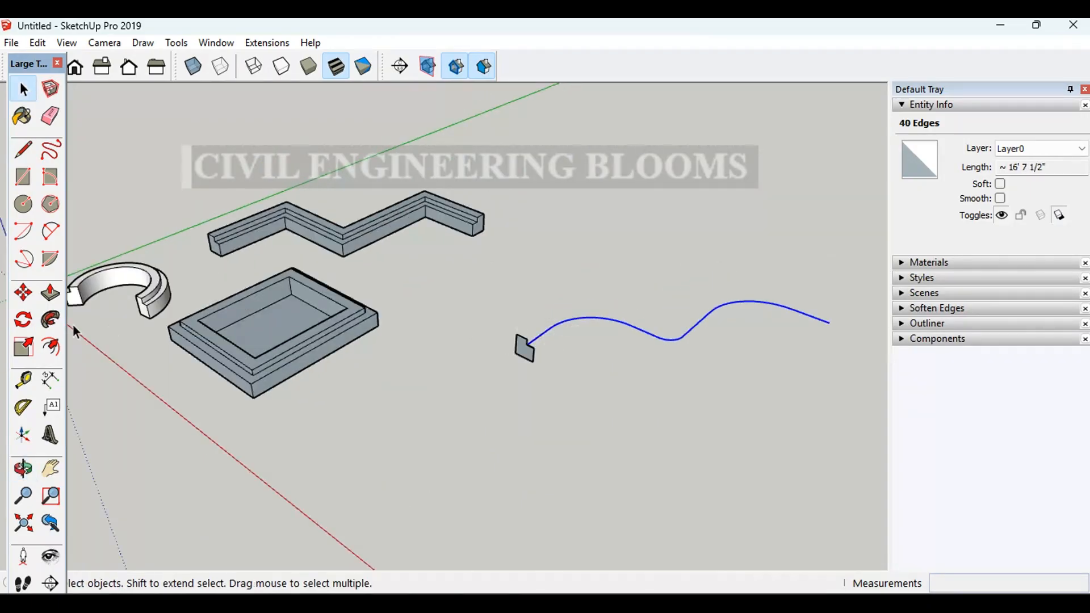
pyautogui.click(49, 320)
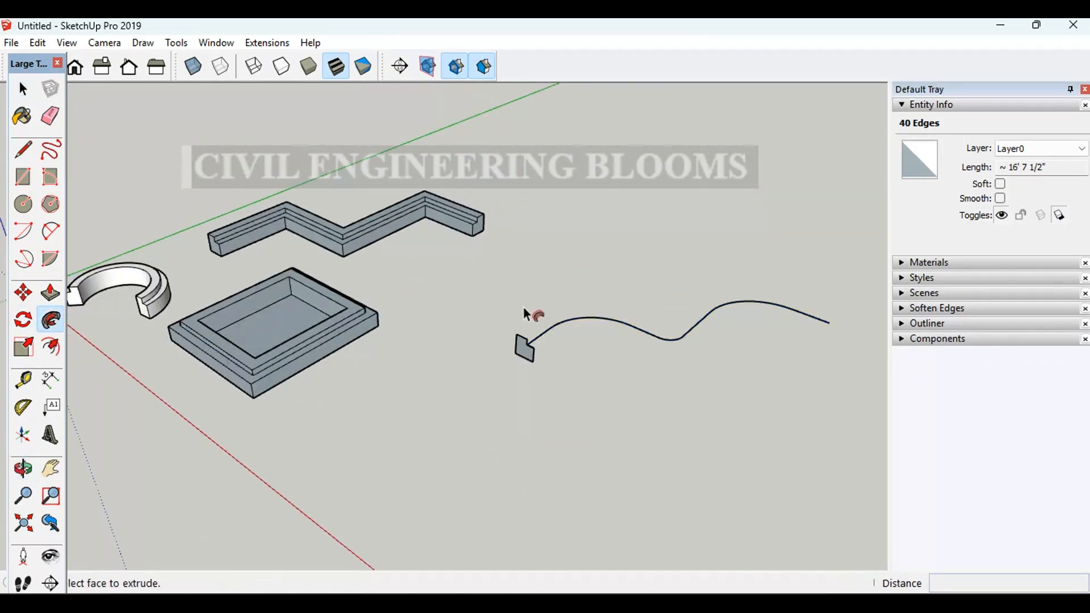
pyautogui.scroll(2, 524, 312)
pyautogui.click(519, 363)
pyautogui.scroll(-2, 454, 340)
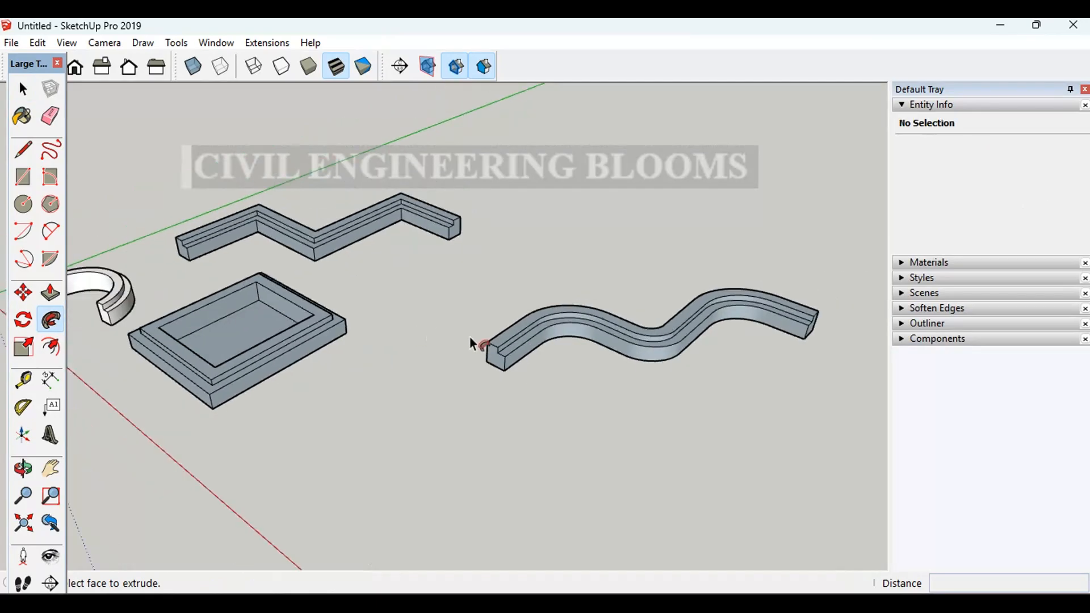
pyautogui.press('space')
# Draw a circle with a radius of about 3' 2 5/8" on the ground between the curved moulding and the red axis
pyautogui.scroll(-2, 455, 267)
pyautogui.moveTo(454, 267); pyautogui.dragTo(499, 312, button='middle')
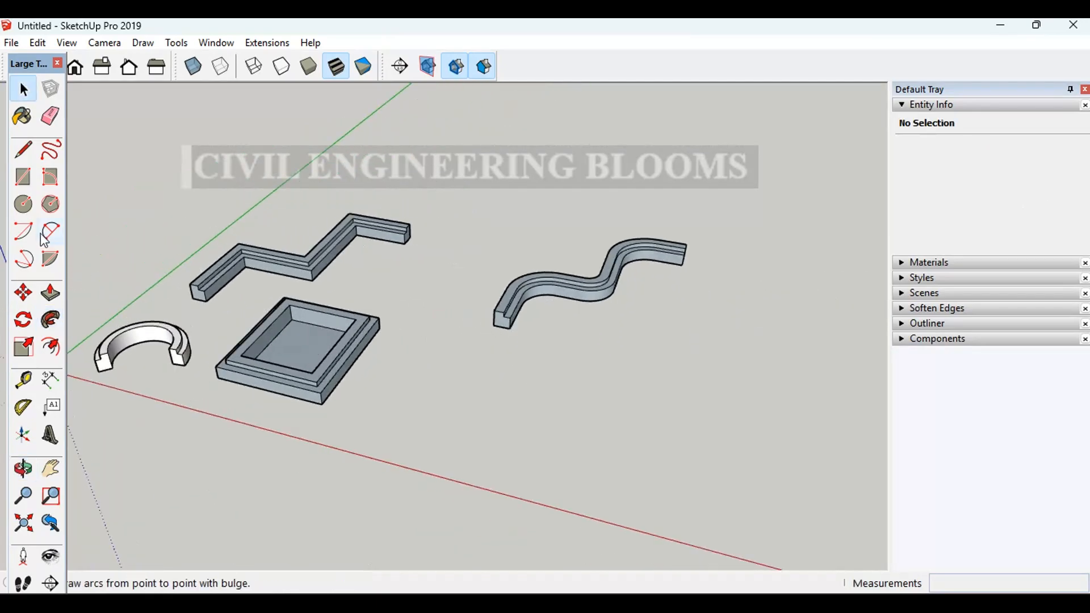
pyautogui.click(23, 203)
pyautogui.click(549, 430)
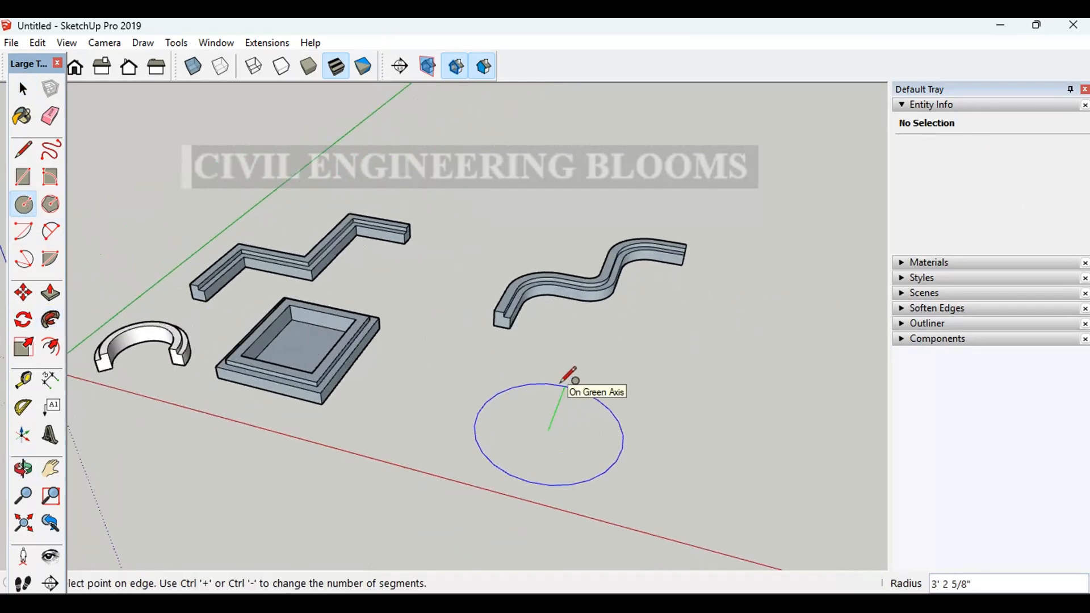
pyautogui.click(566, 386)
# Set the circle's segment count to 90 to smooth its outline
pyautogui.press('space')
pyautogui.rightClick(606, 405)
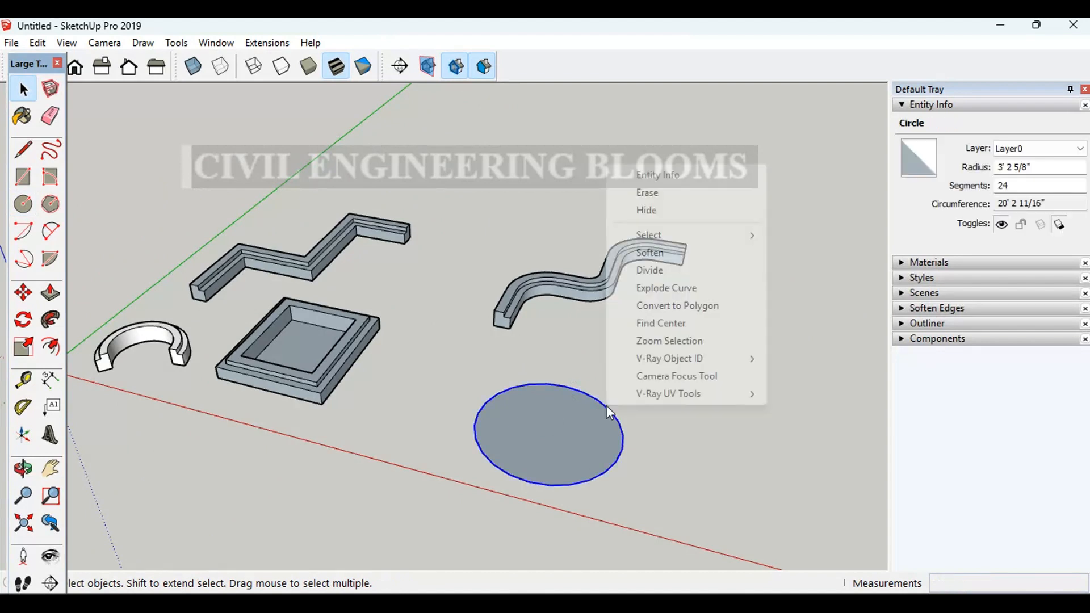
pyautogui.click(657, 175)
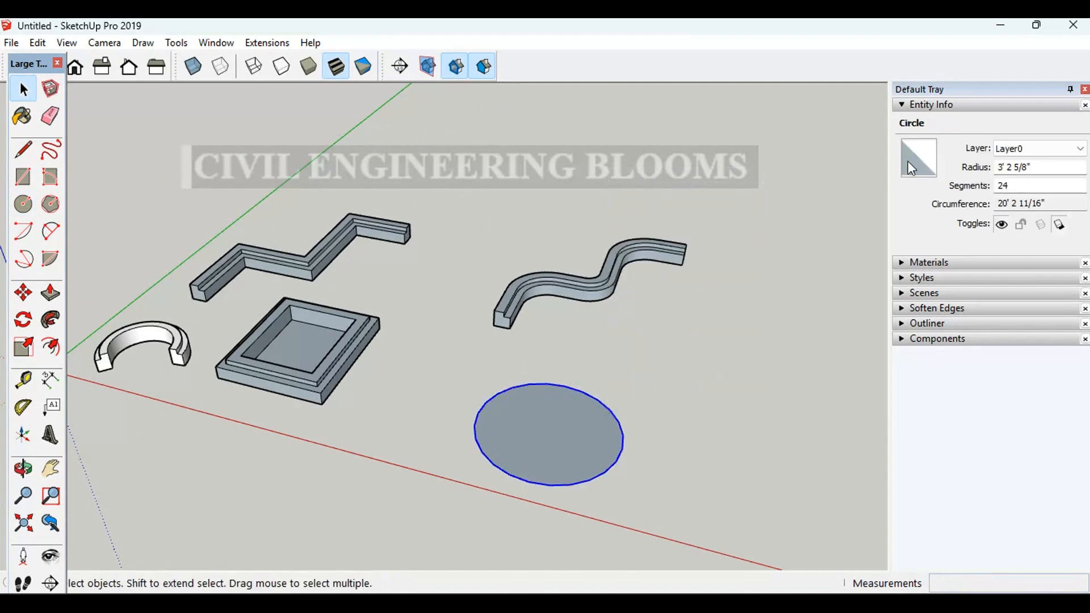
pyautogui.click(1044, 183)
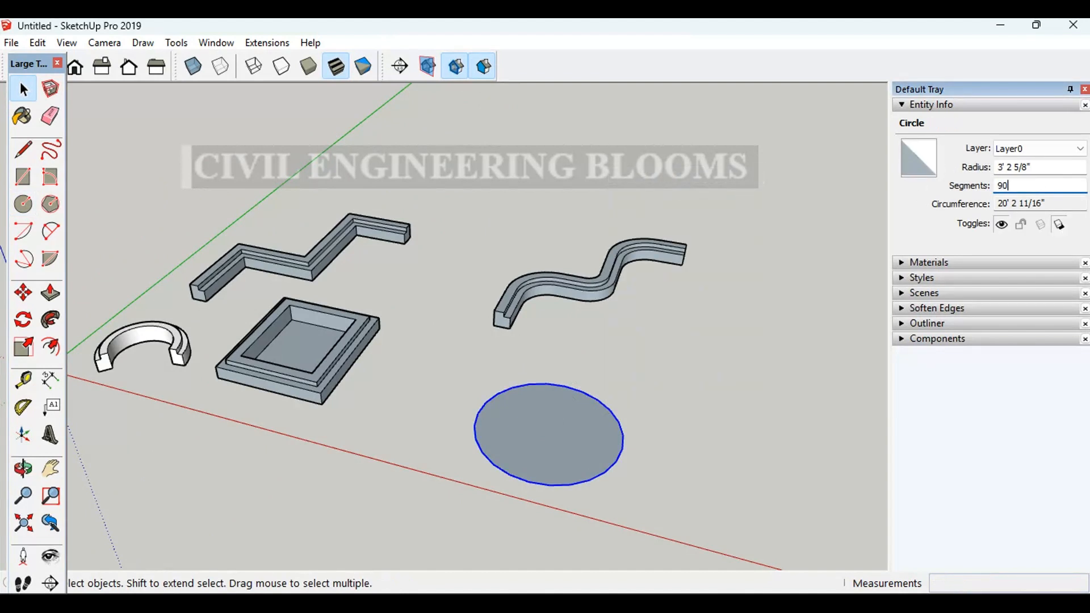
pyautogui.press('Return')
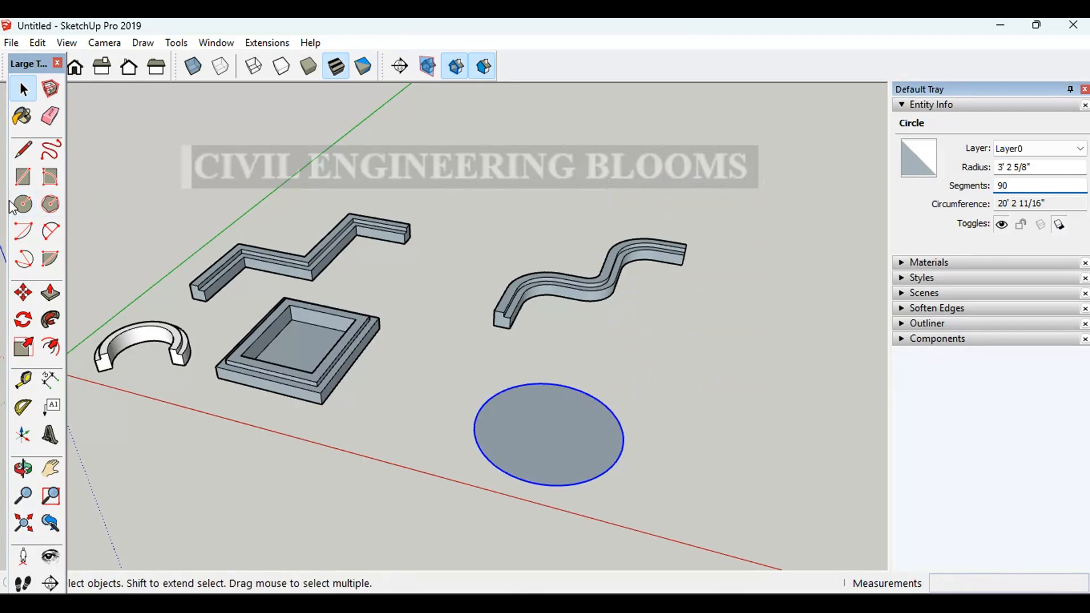
# Copy the circle with its face farther out alongside the red axis, leaving clear space between the two circles
pyautogui.doubleClick(534, 435)
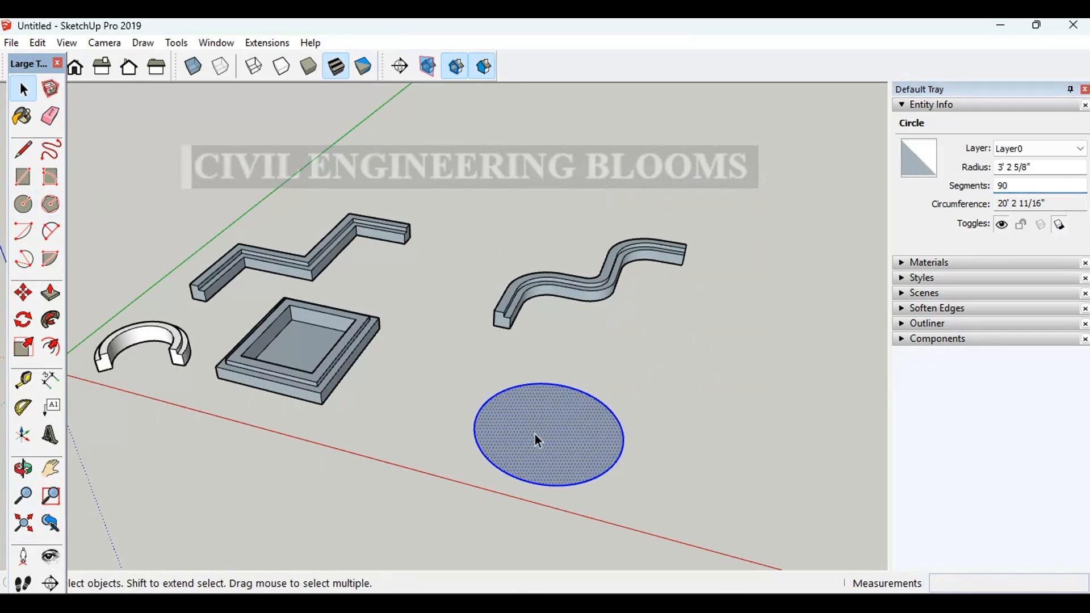
pyautogui.click(24, 293)
pyautogui.click(397, 400)
pyautogui.scroll(-2, 397, 400)
pyautogui.press('ctrl')
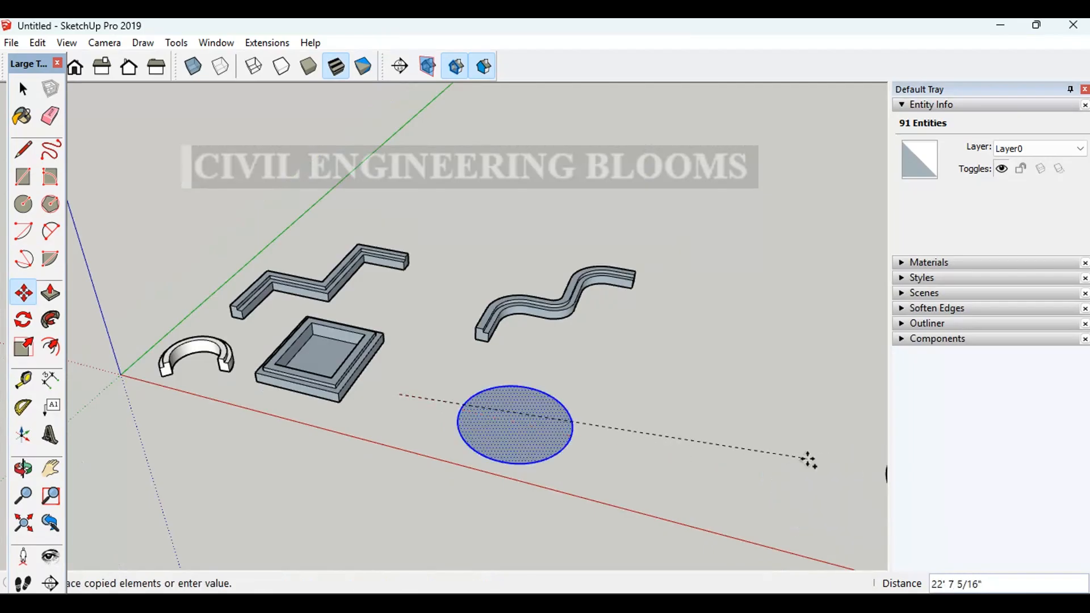
pyautogui.click(671, 461)
pyautogui.press('space')
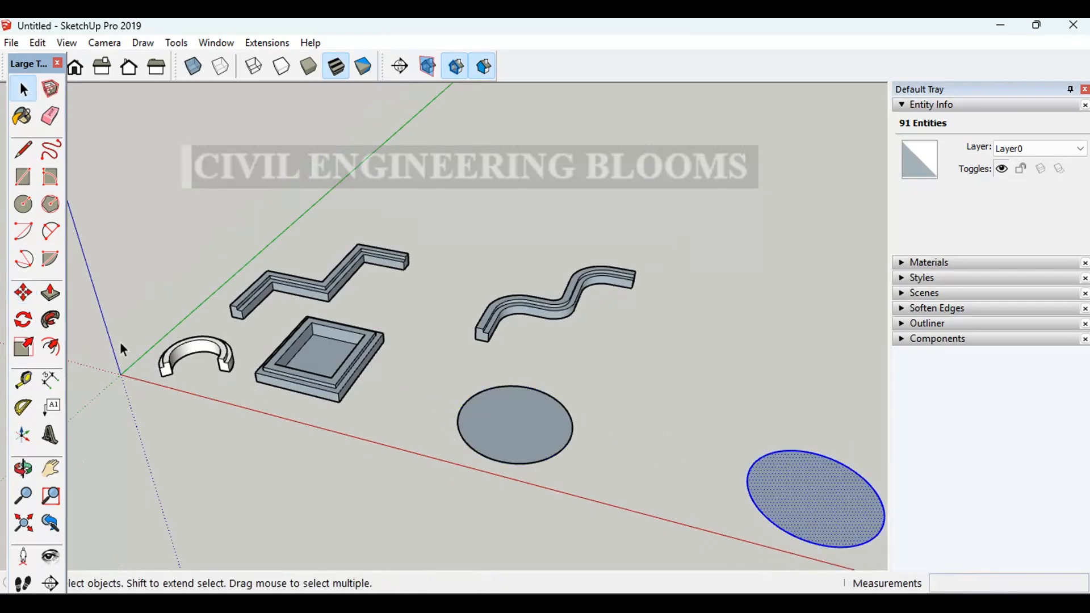
# Draw an upright rectangle about 4 3/4" by 6 15/16" on the outer side of the first circle's edge
pyautogui.click(23, 176)
pyautogui.scroll(3, 457, 417)
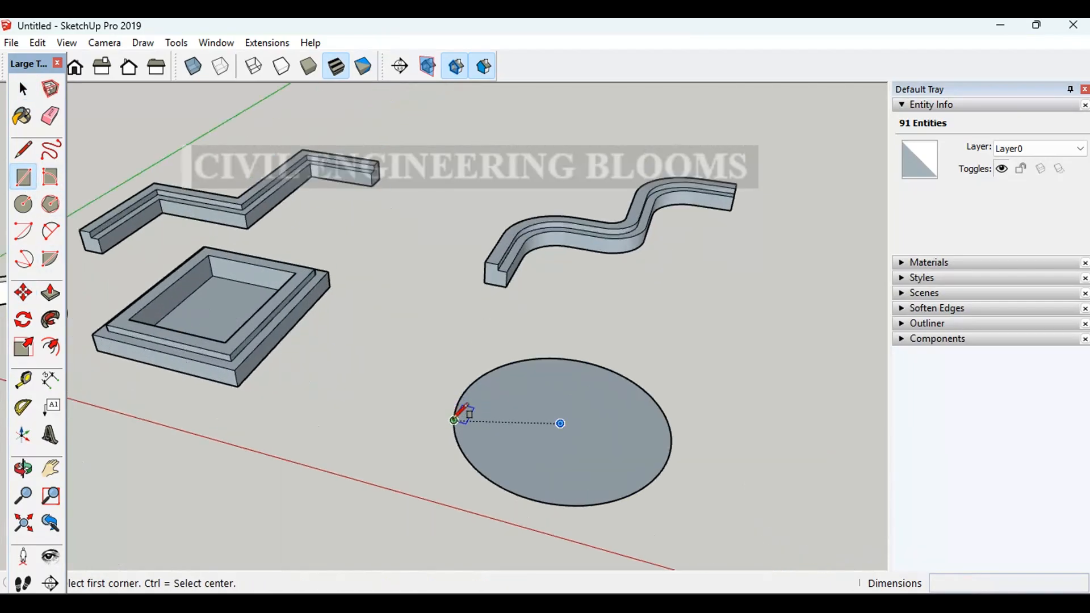
pyautogui.click(453, 420)
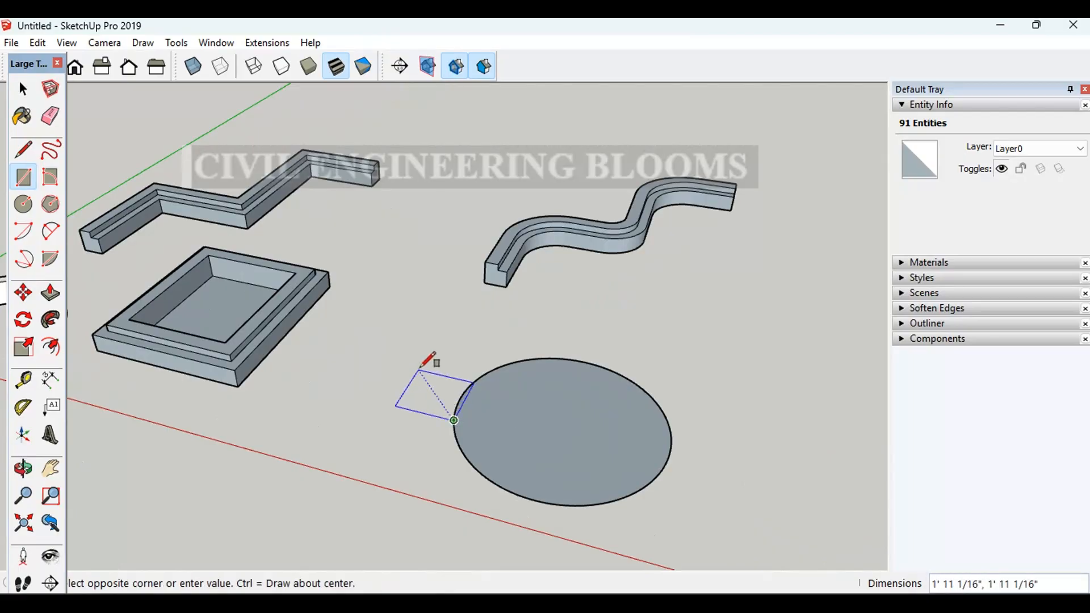
pyautogui.scroll(3, 445, 390)
pyautogui.click(447, 392)
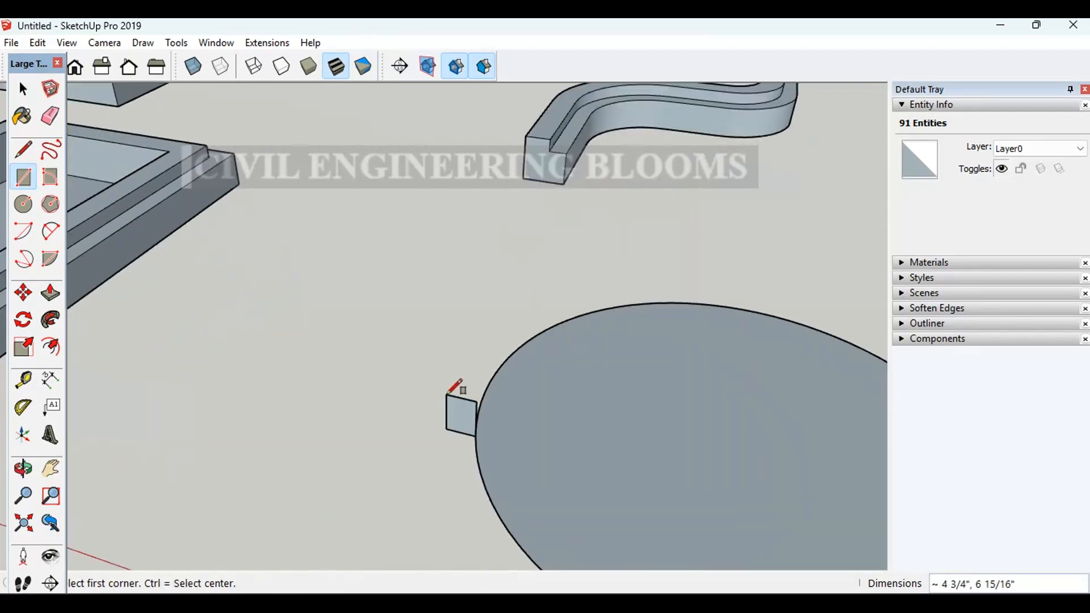
# Copy the small upright rectangle to the matching edge point of the second circle so it lies inside the circle
pyautogui.press('space')
pyautogui.doubleClick(462, 425)
pyautogui.click(23, 293)
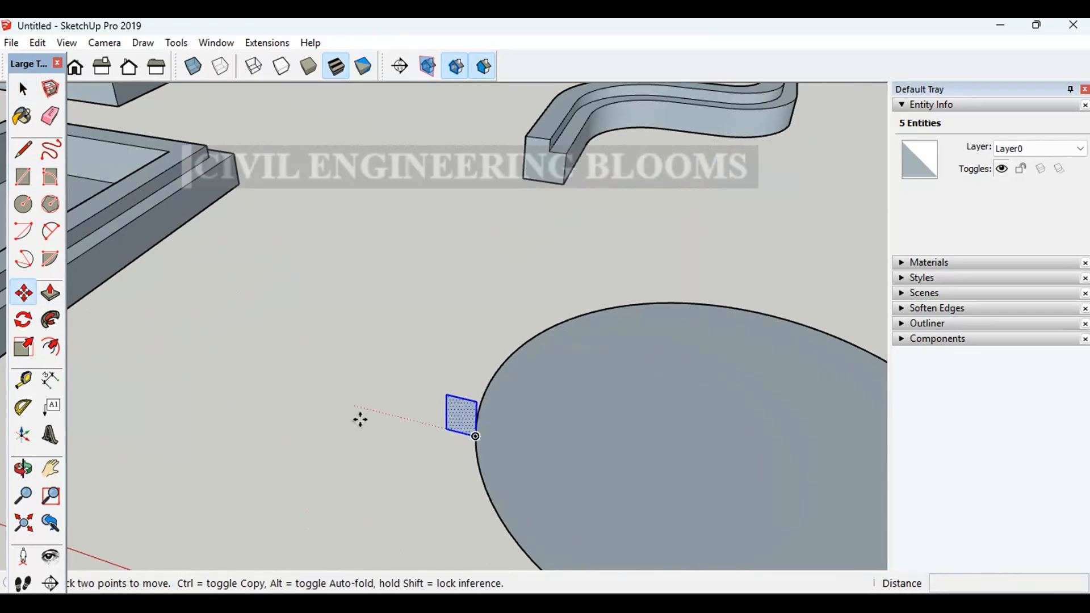
pyautogui.scroll(2, 404, 425)
pyautogui.press('ctrl')
pyautogui.click(456, 430)
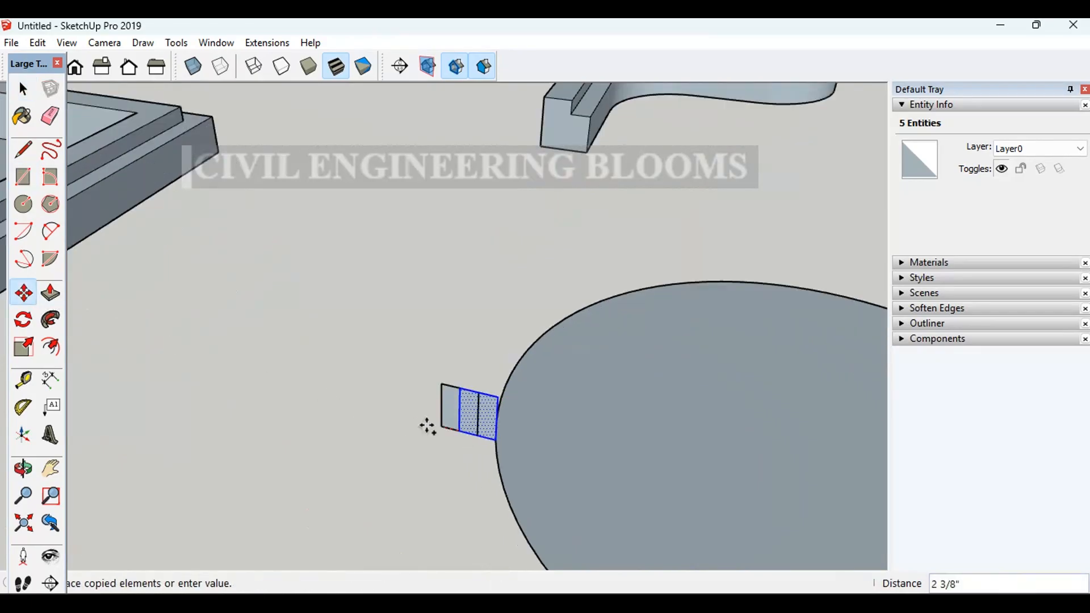
pyautogui.scroll(-5, 319, 369)
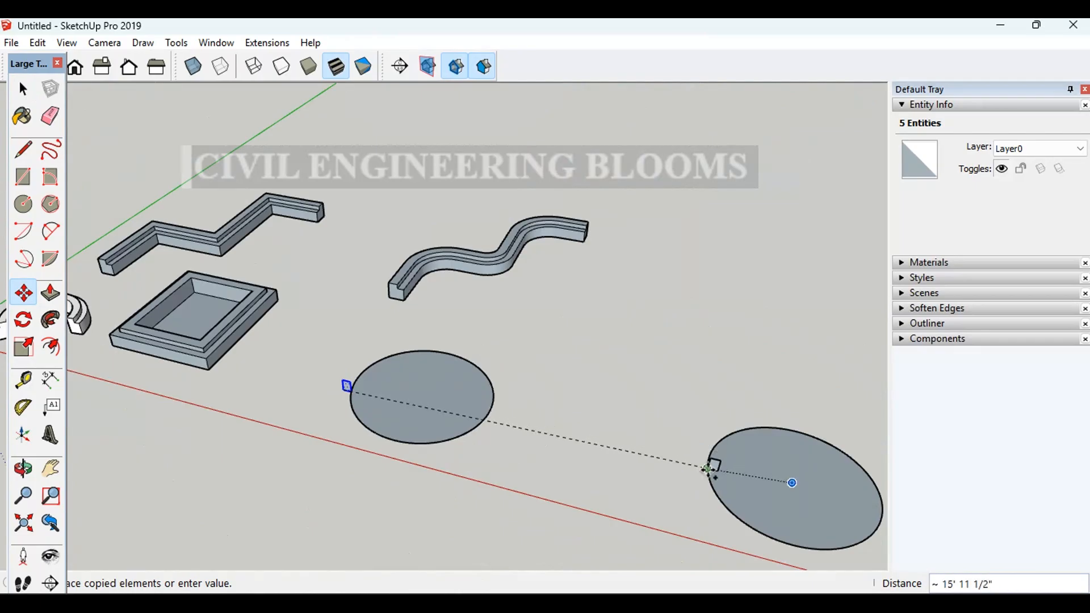
pyautogui.click(711, 462)
pyautogui.press('space')
# Select the first circle's face as the path and sweep the outside rectangle around it with Follow Me
pyautogui.click(444, 411)
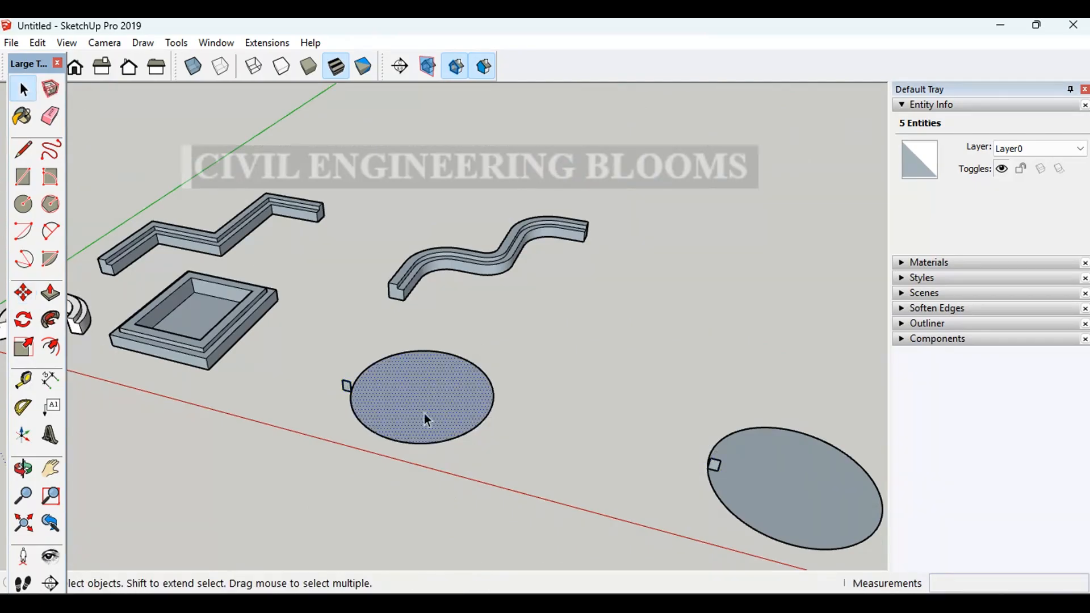
pyautogui.click(51, 320)
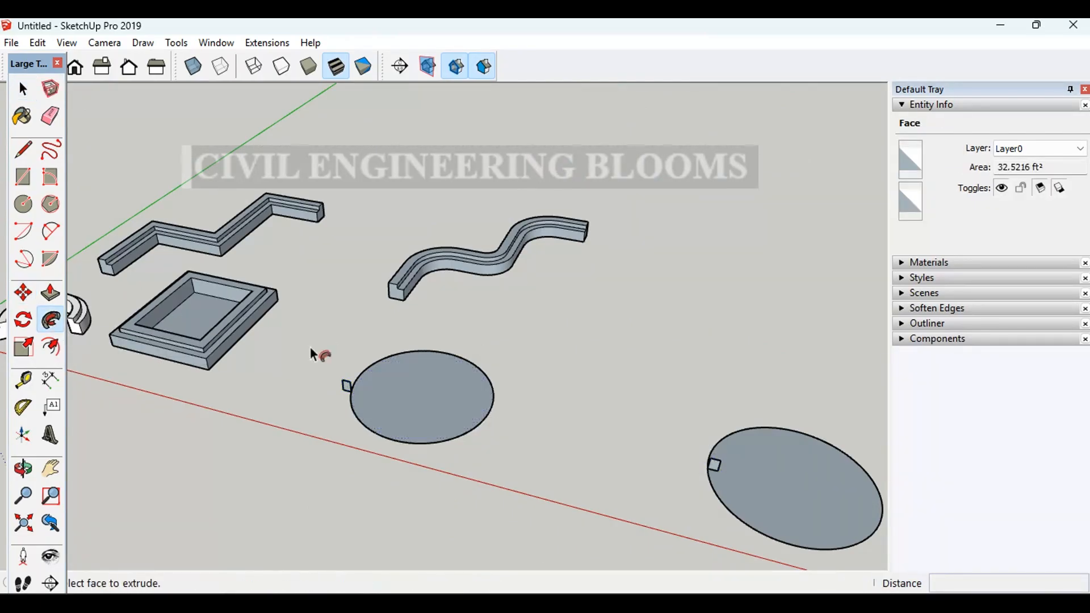
pyautogui.scroll(5, 340, 386)
pyautogui.click(311, 389)
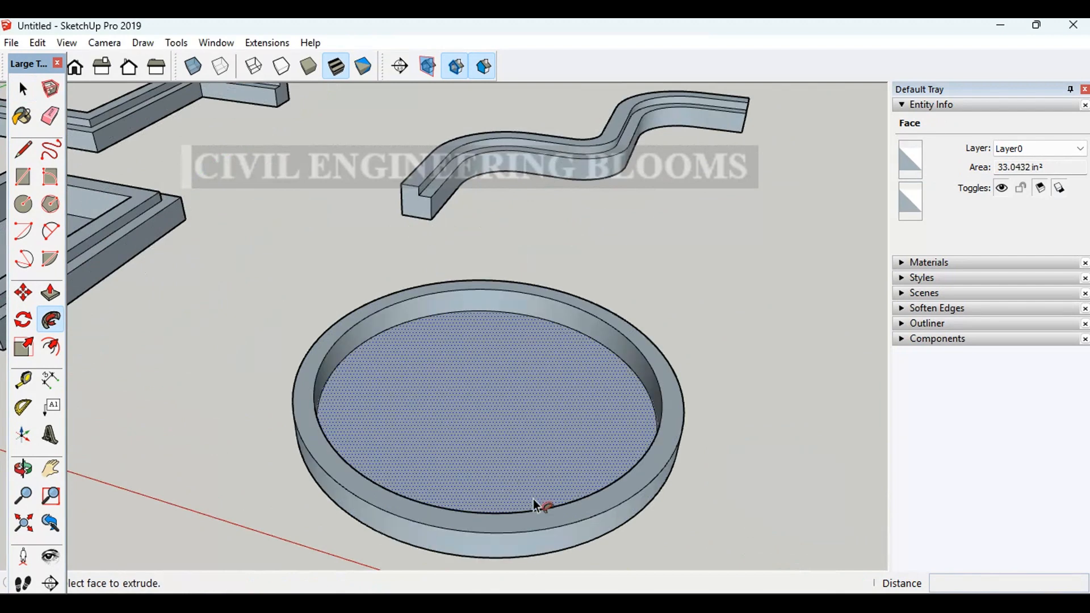
pyautogui.moveTo(539, 506); pyautogui.dragTo(479, 487, button='middle')
pyautogui.scroll(-2, 309, 397)
pyautogui.scroll(-3, 309, 389)
pyautogui.press('space')
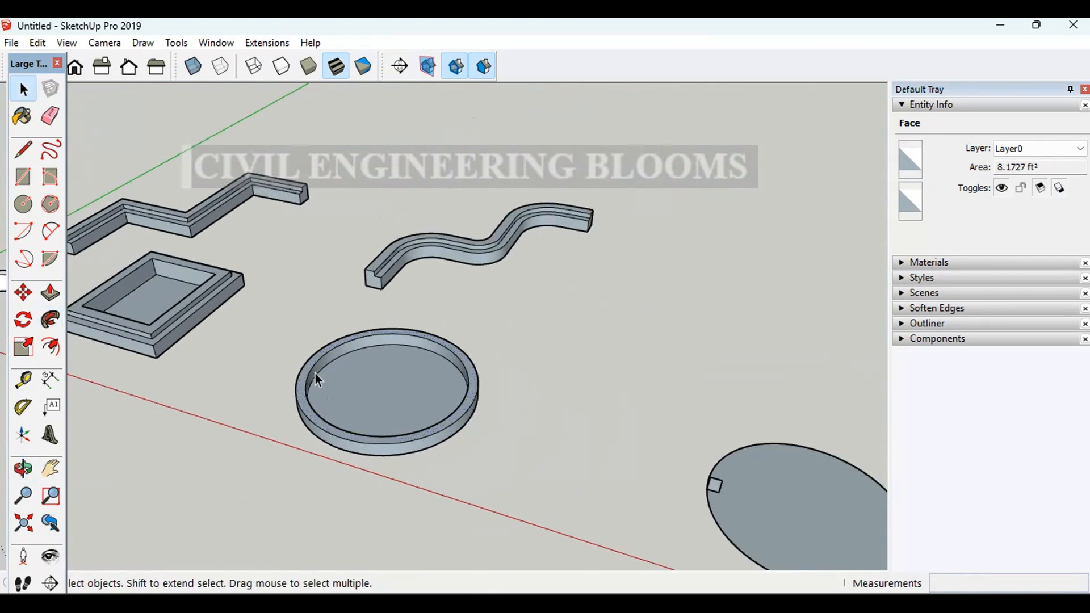
# Select the second circle's face as the path and sweep the inside rectangle around it with Follow Me
pyautogui.scroll(-3, 335, 351)
pyautogui.scroll(4, 649, 472)
pyautogui.click(586, 487)
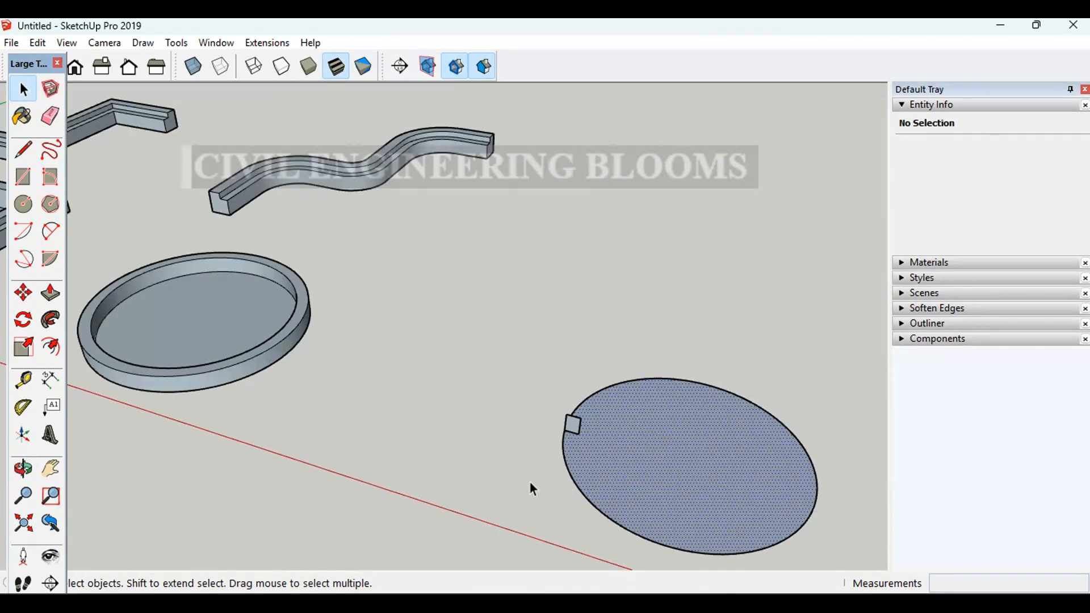
pyautogui.click(50, 319)
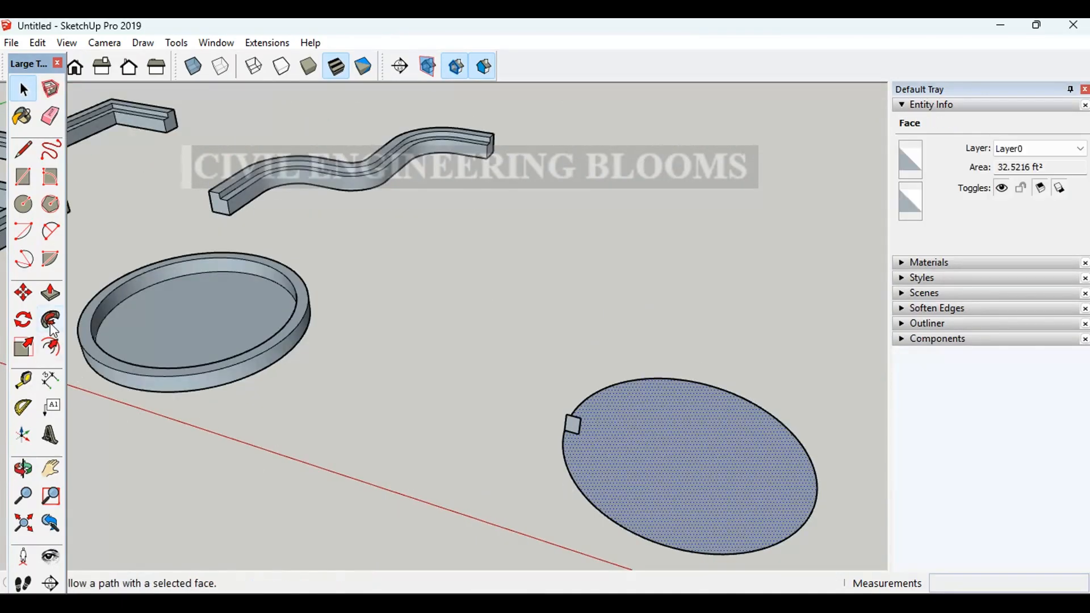
pyautogui.click(573, 423)
pyautogui.press('space')
# Examine the two circular rings from below and compare the undersides of the outside and inside sweeps
pyautogui.moveTo(576, 480); pyautogui.dragTo(727, 130, button='middle')
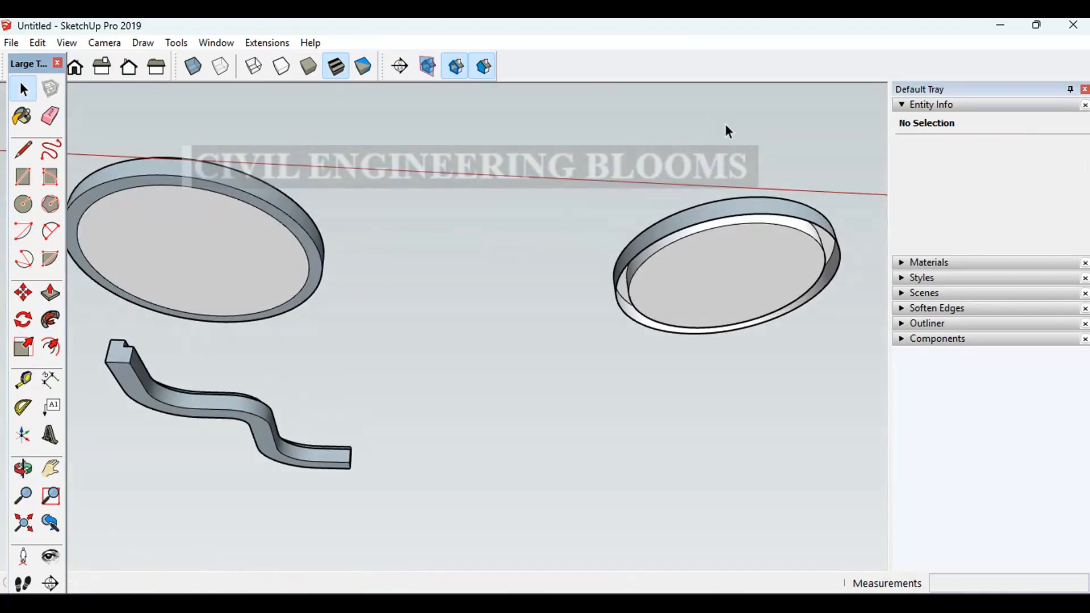
pyautogui.moveTo(665, 258); pyautogui.dragTo(596, 129, button='middle')
pyautogui.scroll(5, 635, 212)
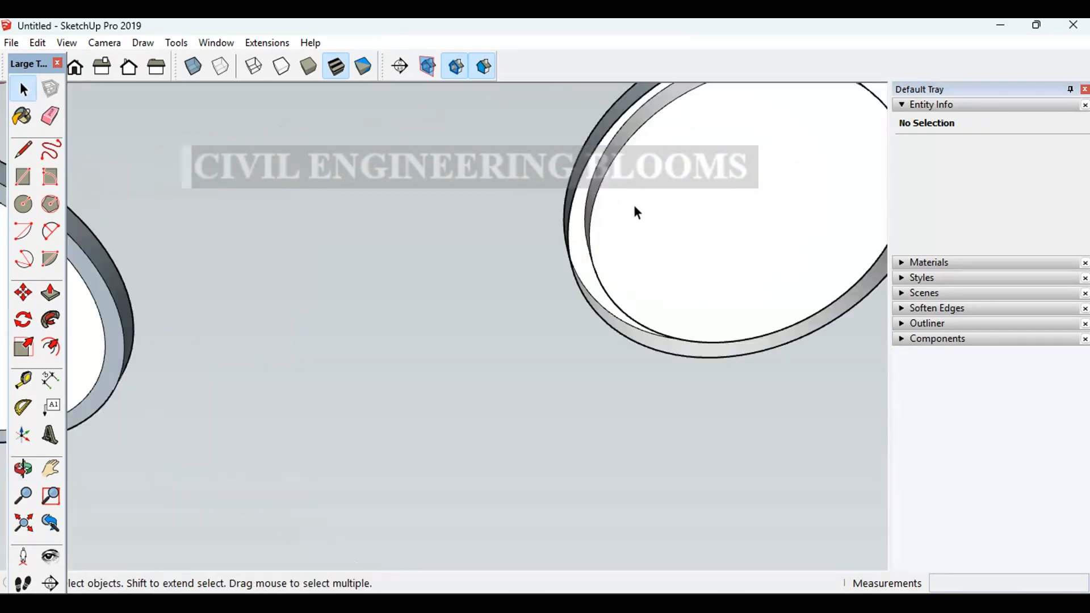
pyautogui.scroll(-8, 594, 301)
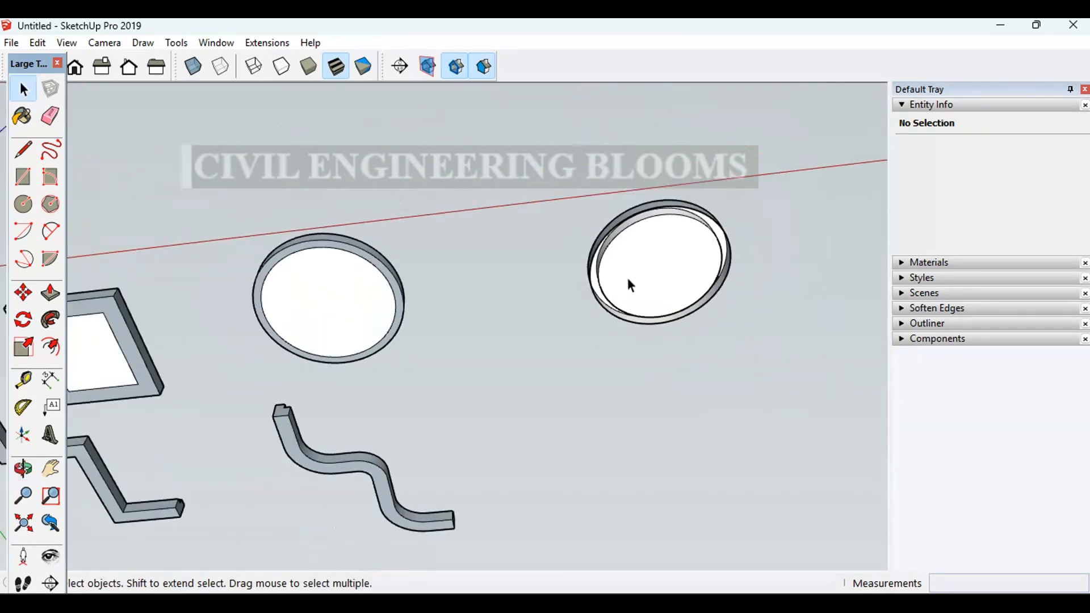
pyautogui.moveTo(719, 227); pyautogui.dragTo(584, 494, button='middle')
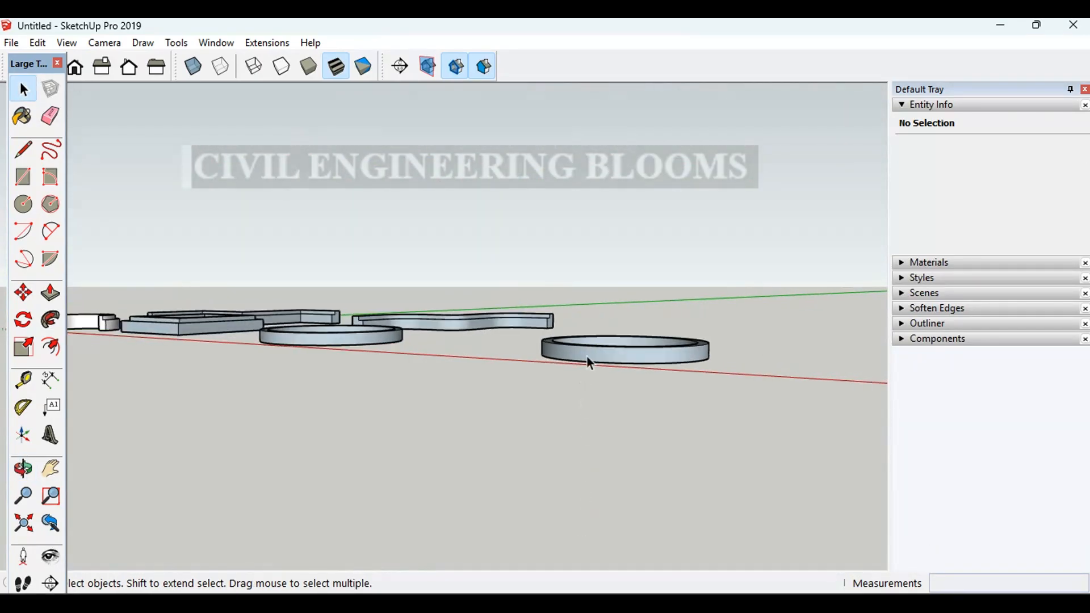
pyautogui.scroll(5, 593, 355)
pyautogui.moveTo(594, 345); pyautogui.dragTo(550, 171, button='middle')
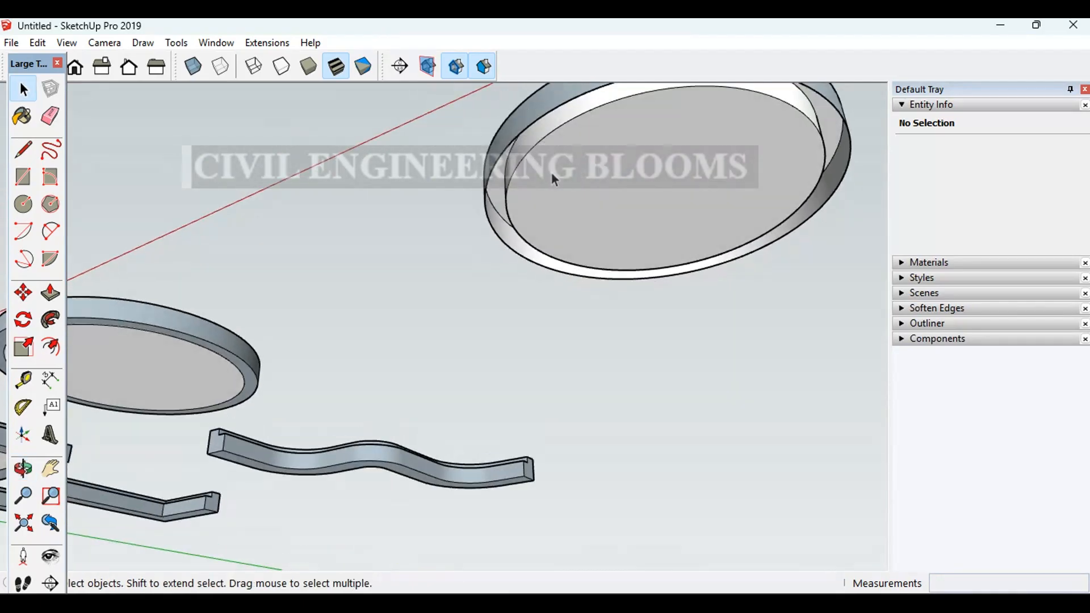
pyautogui.scroll(6, 497, 196)
pyautogui.moveTo(487, 223); pyautogui.dragTo(506, 200, button='middle')
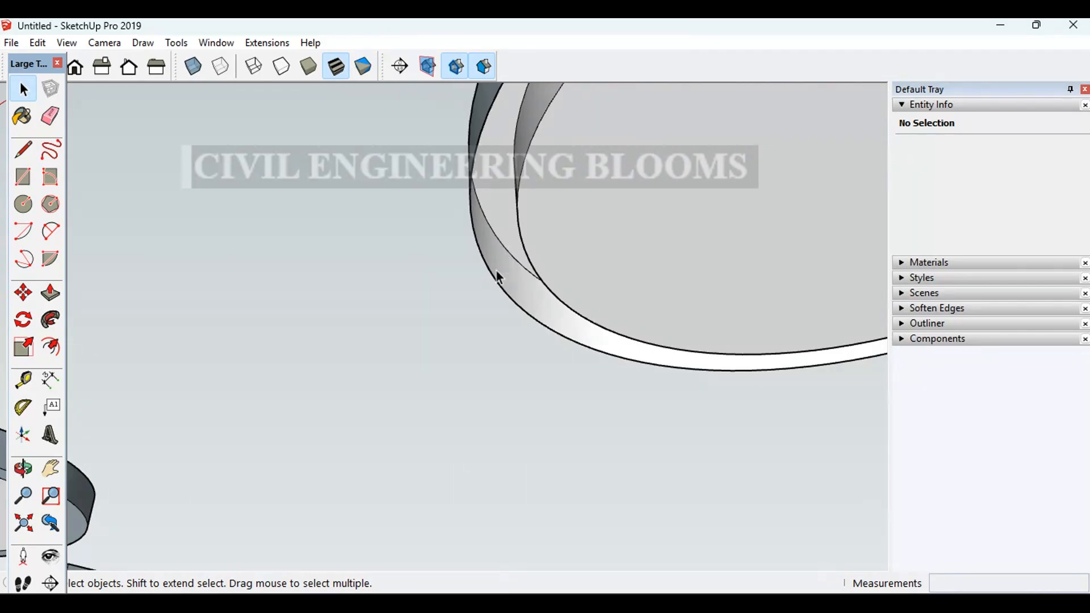
pyautogui.scroll(-3, 496, 270)
pyautogui.scroll(-1, 528, 244)
pyautogui.scroll(-4, 718, 307)
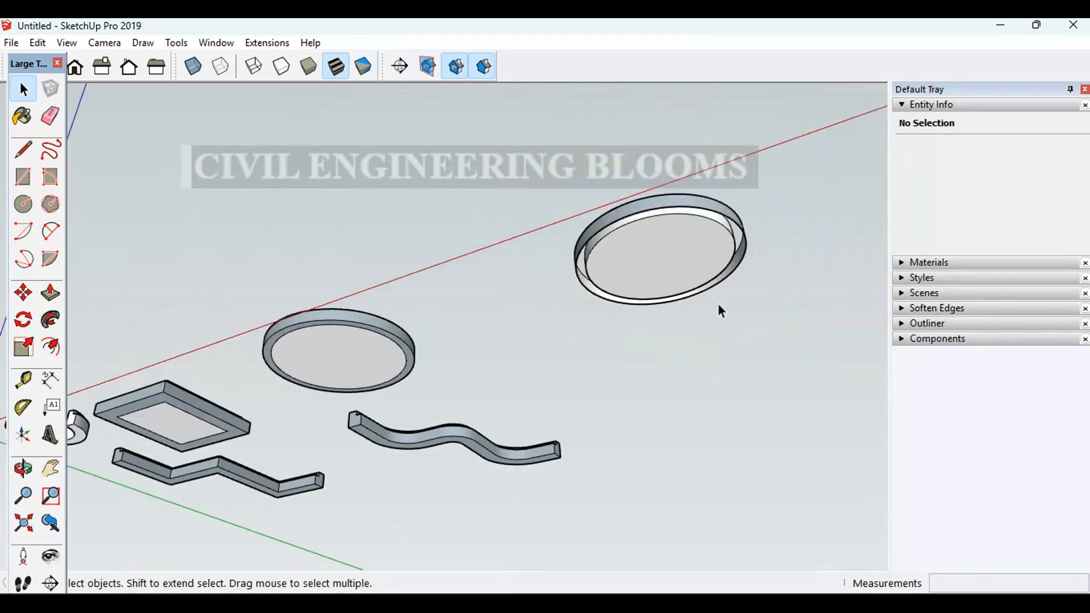
# Draw a smaller circle with a radius of about 1' 11" on the opposite side of the red axis from the mouldings
pyautogui.moveTo(795, 300); pyautogui.dragTo(399, 392, button='middle')
pyautogui.scroll(3, 249, 375)
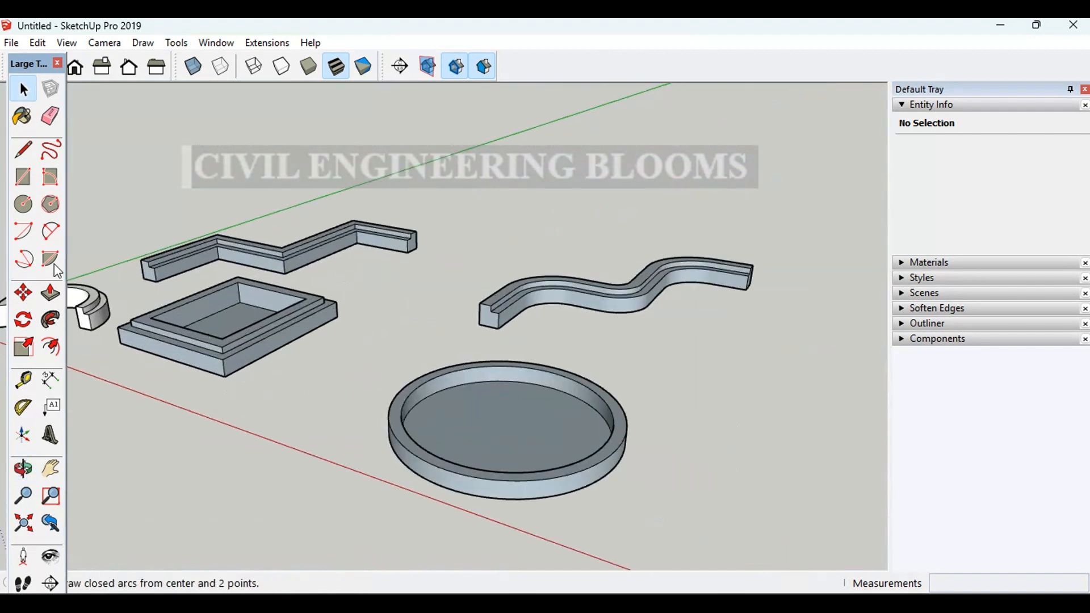
pyautogui.click(23, 203)
pyautogui.click(258, 515)
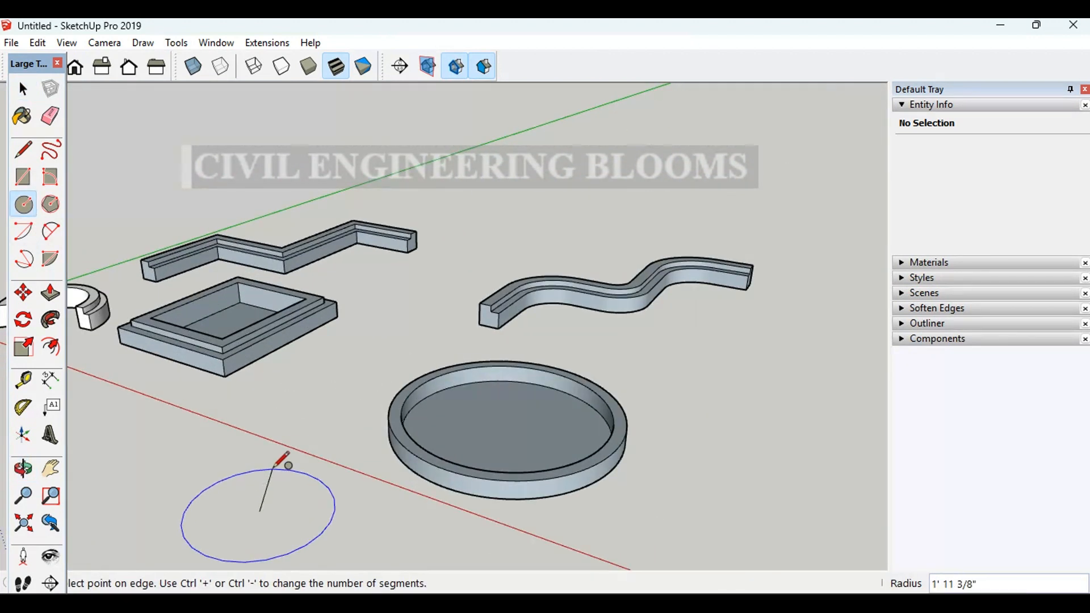
pyautogui.click(284, 471)
# Draw an upright rectangle about 11 1/4" by 1' 4 1/2" from a point on the small circle's edge
pyautogui.click(24, 177)
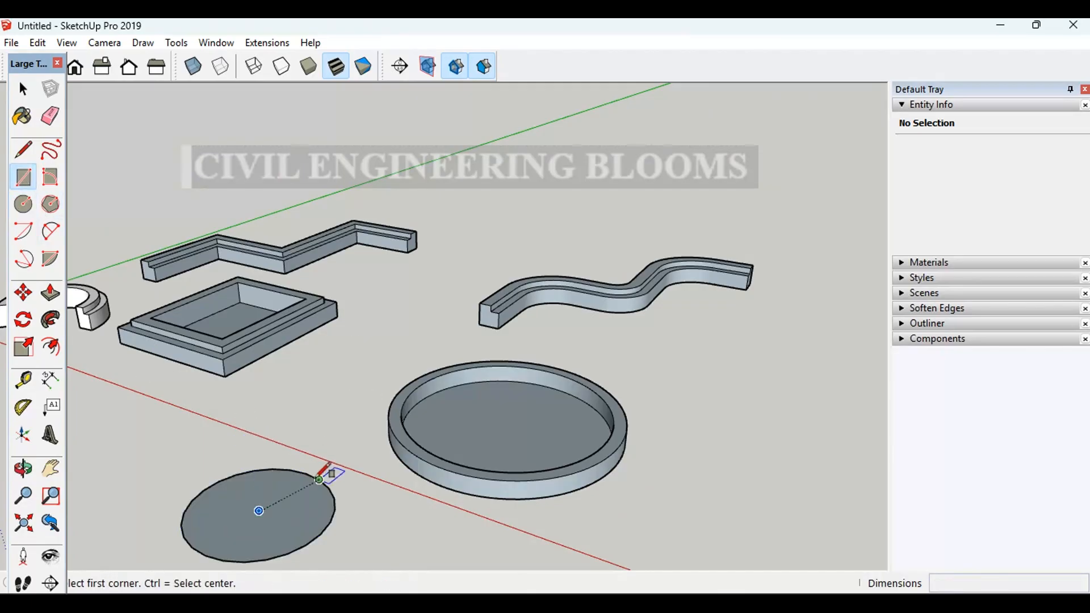
pyautogui.click(319, 480)
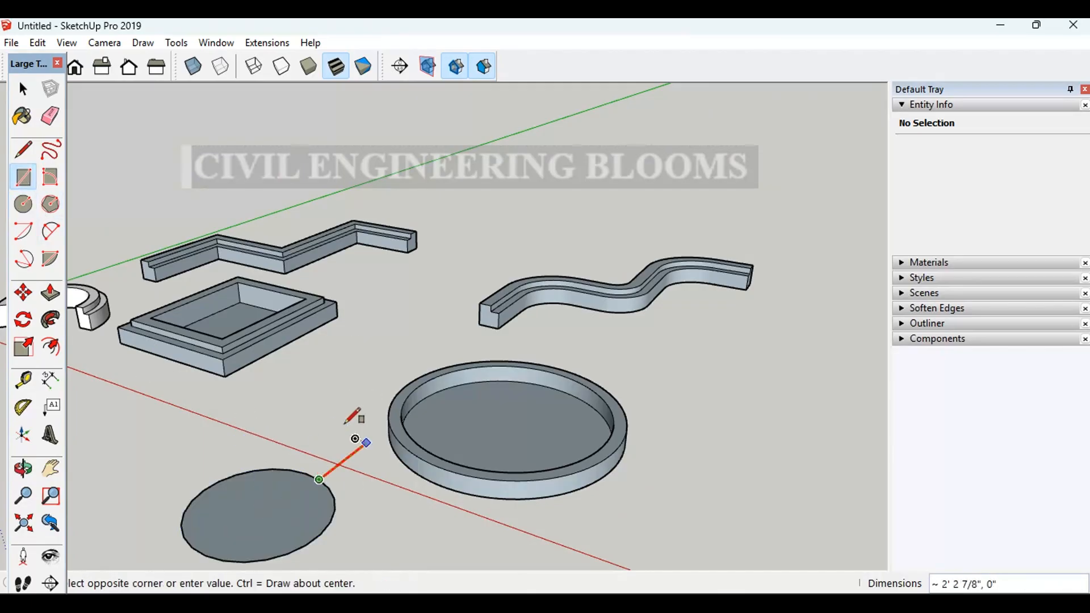
pyautogui.click(338, 423)
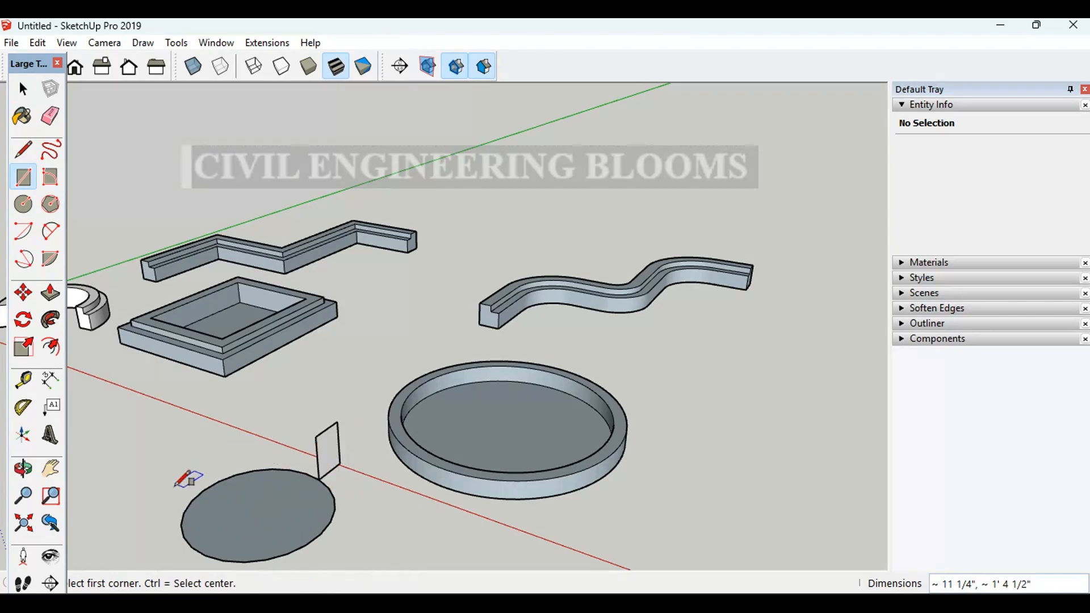
pyautogui.moveTo(381, 520); pyautogui.dragTo(386, 250, button='middle')
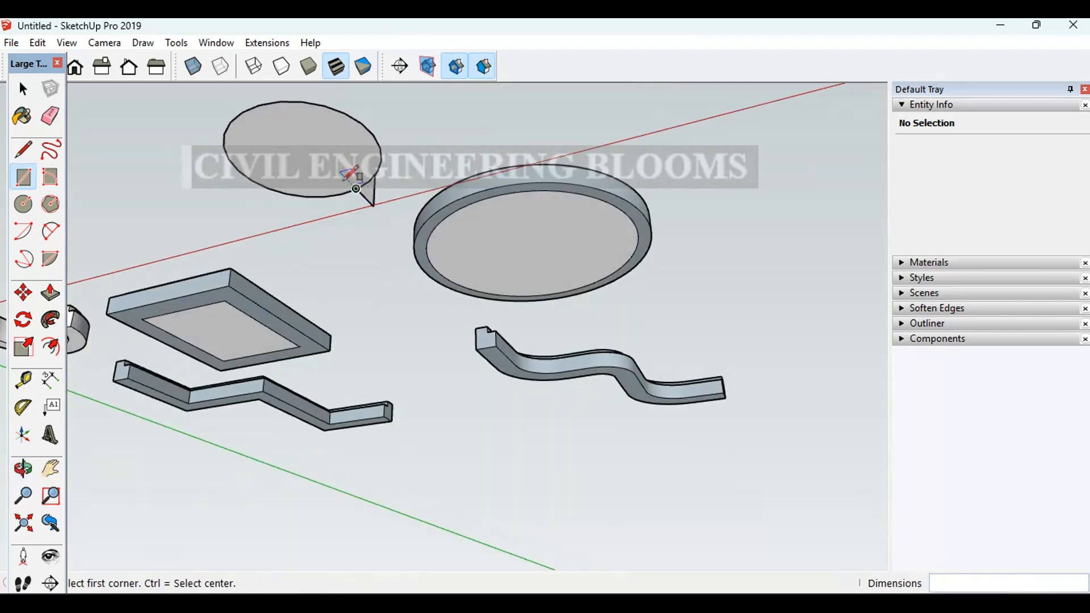
pyautogui.moveTo(661, 158); pyautogui.dragTo(559, 445, button='middle')
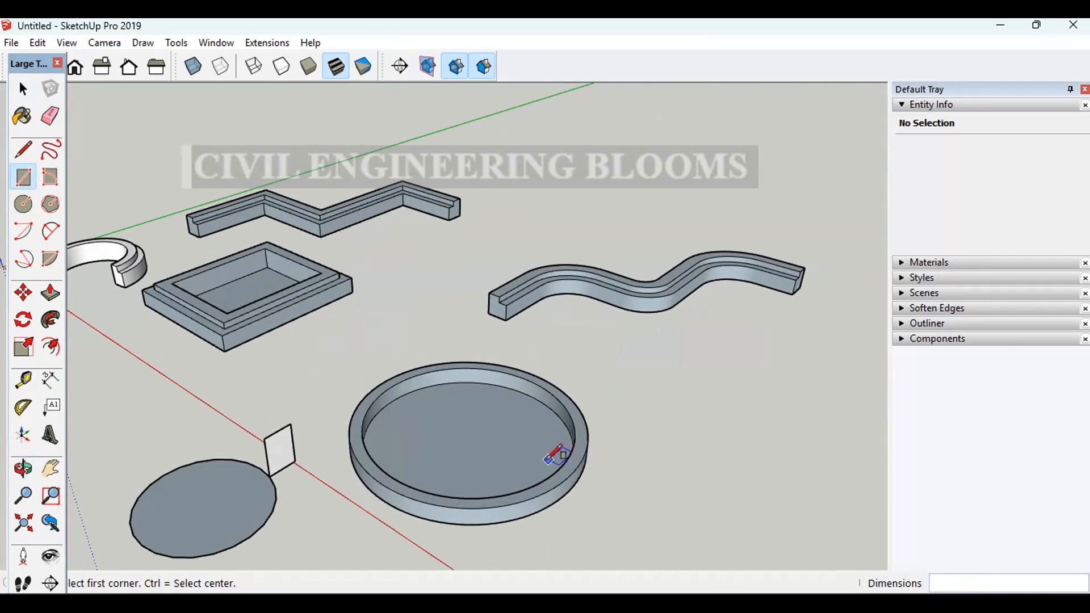
# Delete the floor face inside the circular ring nearest the small circle and undo the deletion
pyautogui.press('space')
pyautogui.click(491, 455)
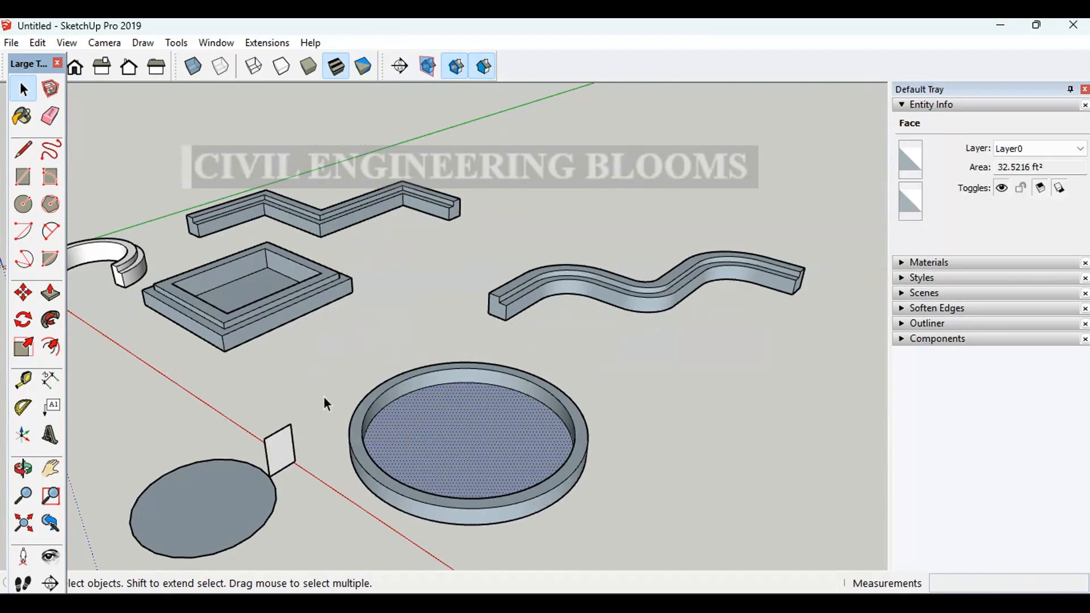
pyautogui.press('Delete')
pyautogui.hotkey('ctrl', 'z')
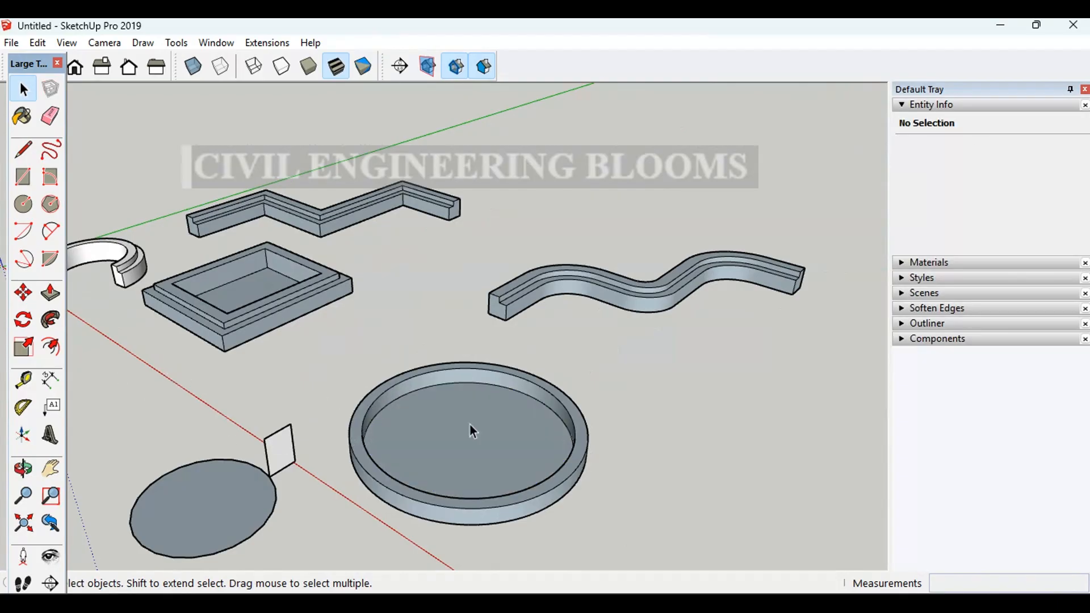
# Raise the floor face inside the circular ring nearest the small circle by about 2 7/16" with Push/Pull and clear the selection
pyautogui.doubleClick(510, 430)
pyautogui.click(50, 292)
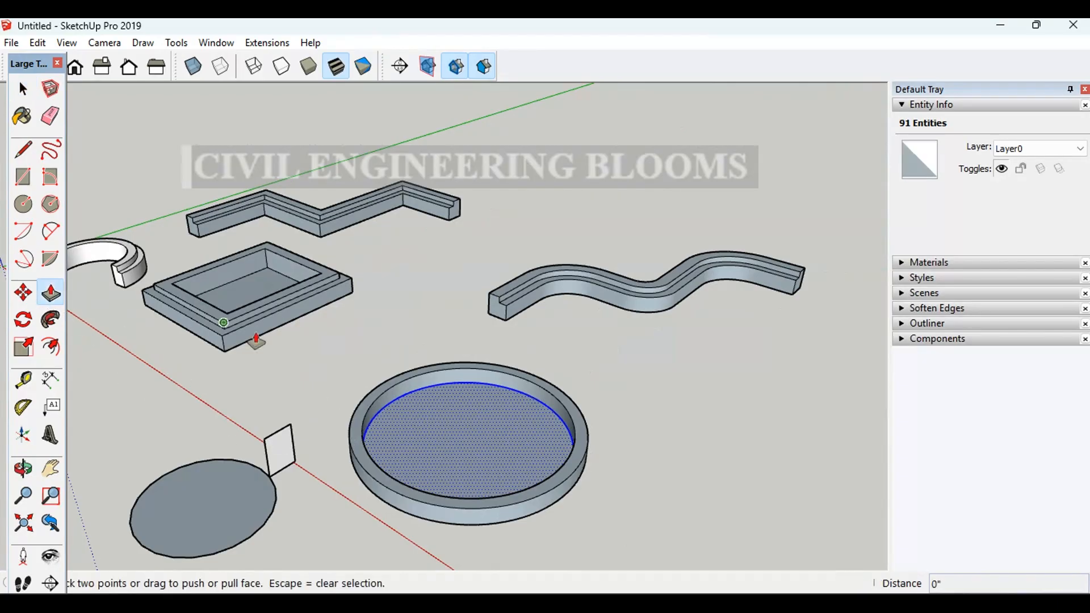
pyautogui.scroll(3, 426, 438)
pyautogui.click(425, 429)
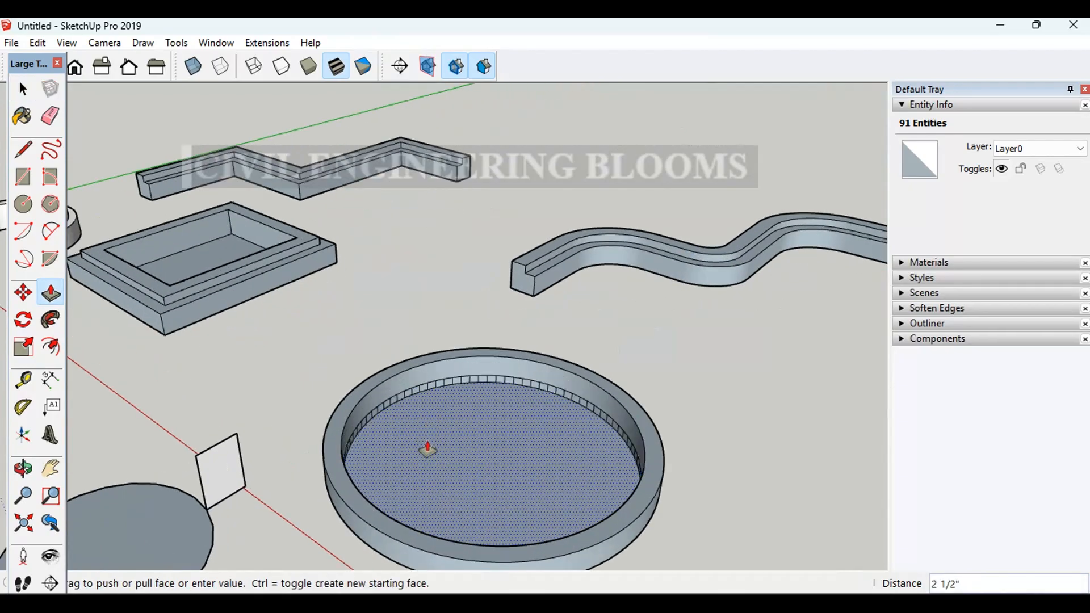
pyautogui.click(426, 434)
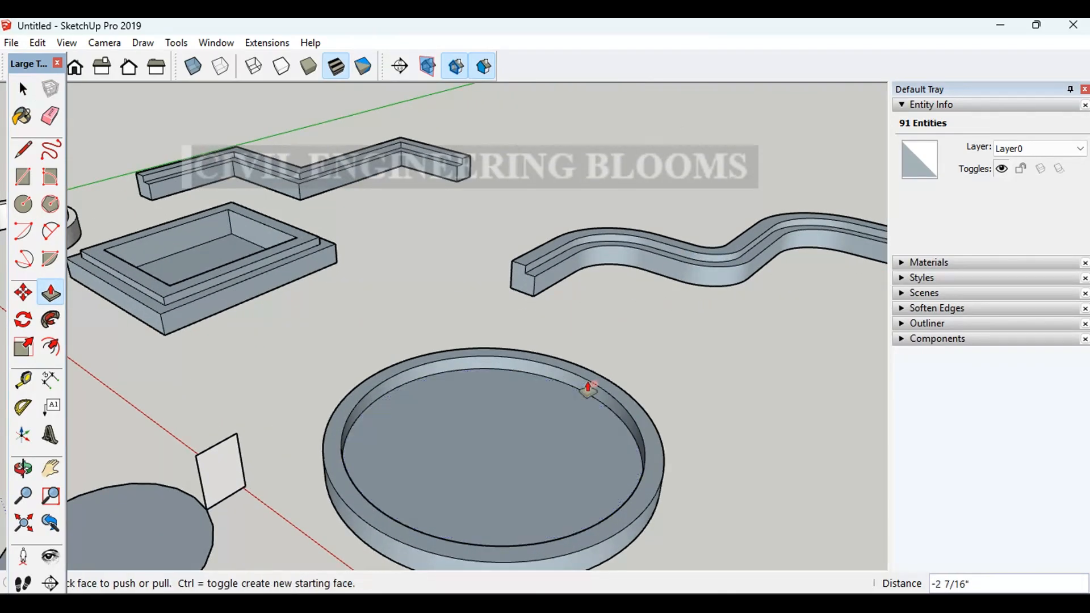
pyautogui.press('space')
pyautogui.click(625, 359)
pyautogui.scroll(-5, 275, 275)
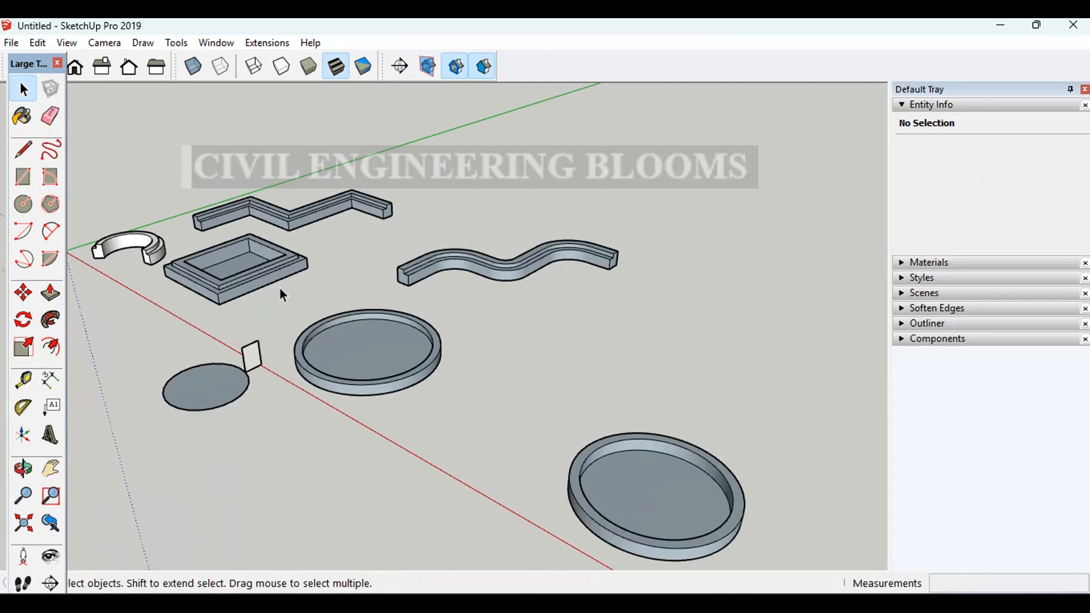